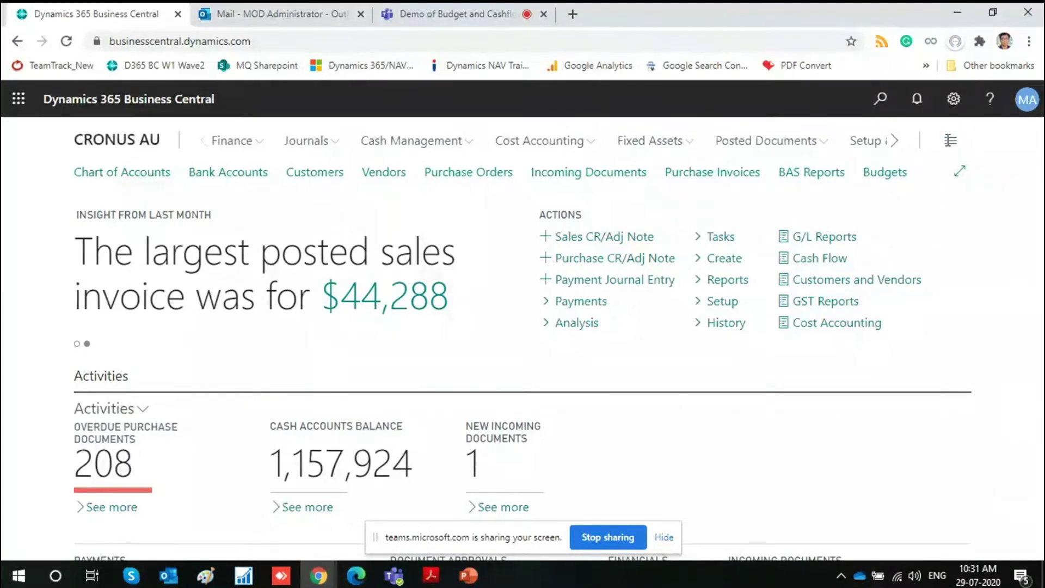
Step: Open the Budgets list from the full page overview and add a budget named 2019 with the description Budget
left_click(950, 140)
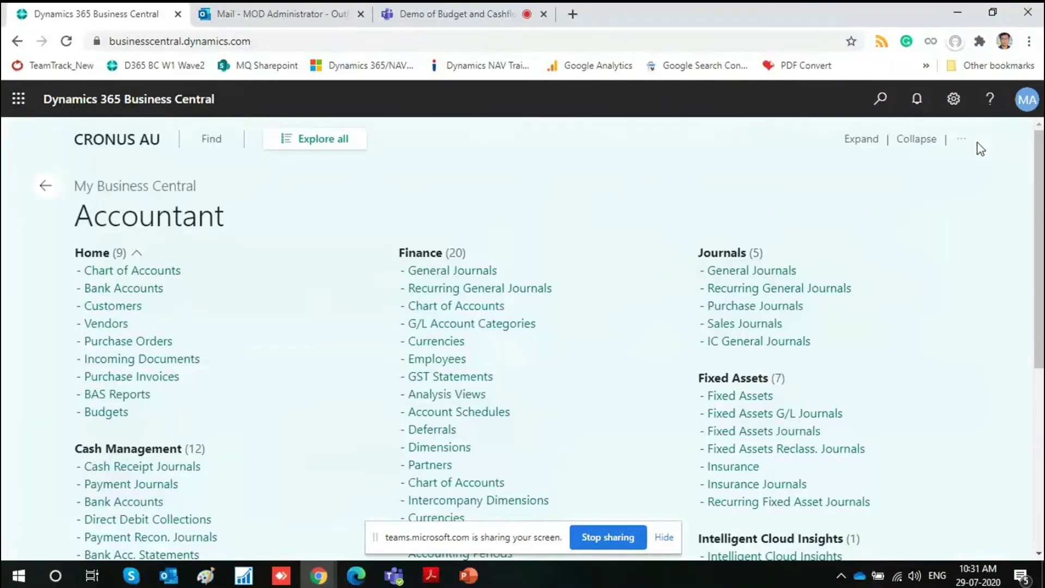
left_click(107, 413)
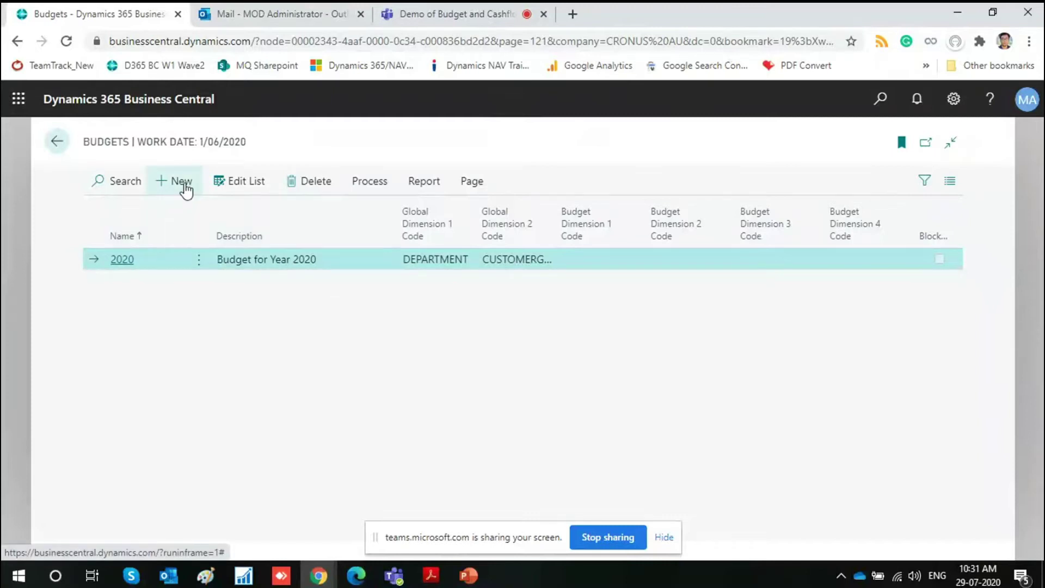
left_click(185, 189)
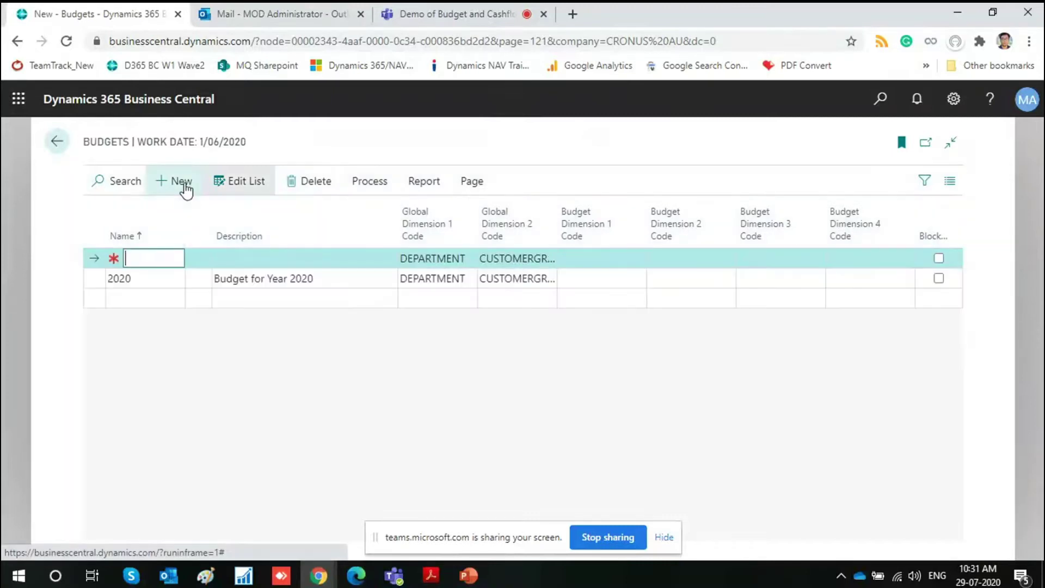
type("2019")
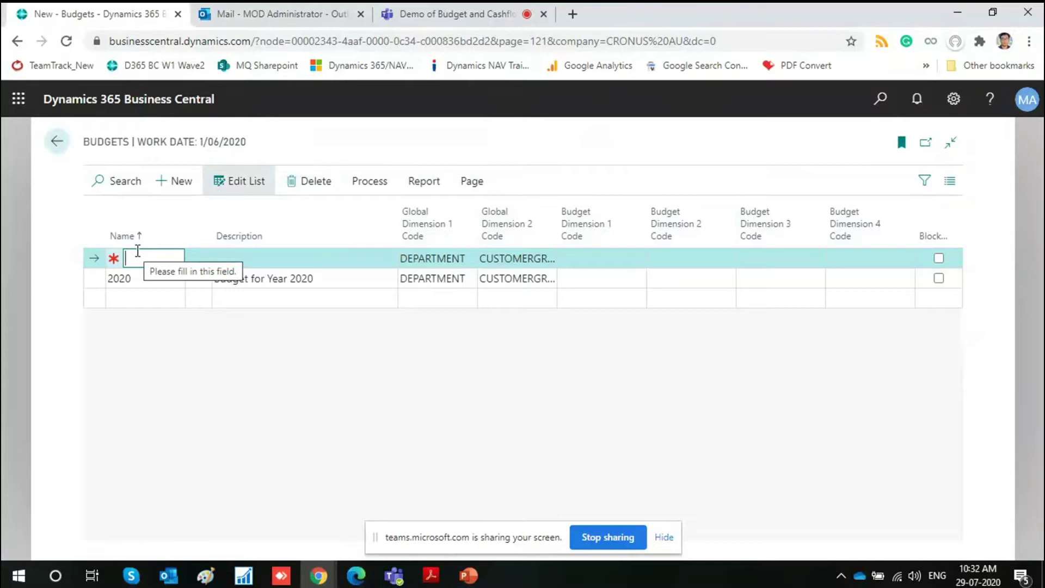
key("Tab")
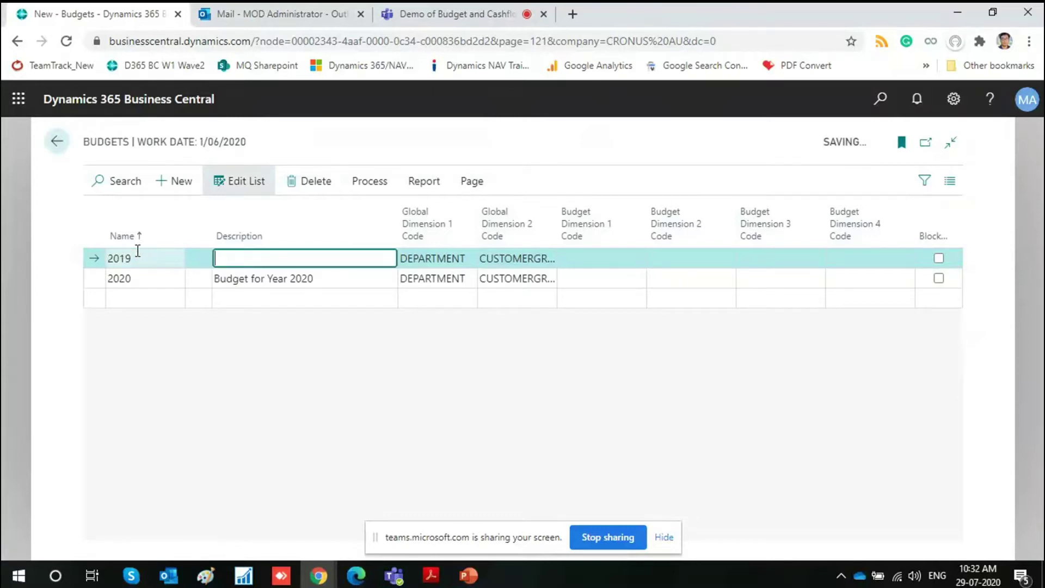
type("Budget")
key("Tab")
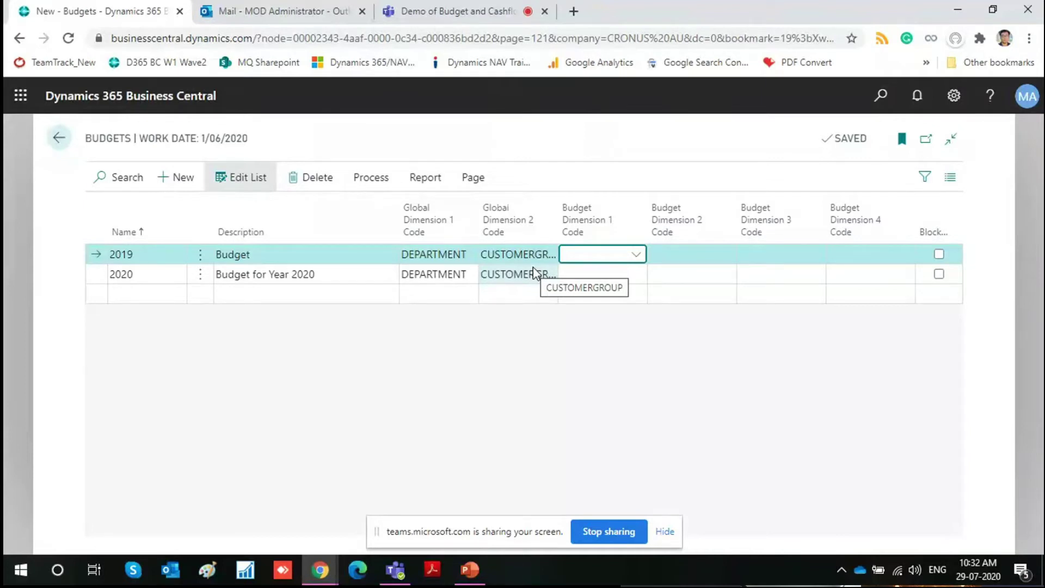
Step: Open the 2020 budget for editing and look over its general settings and budget matrix
left_click(308, 276)
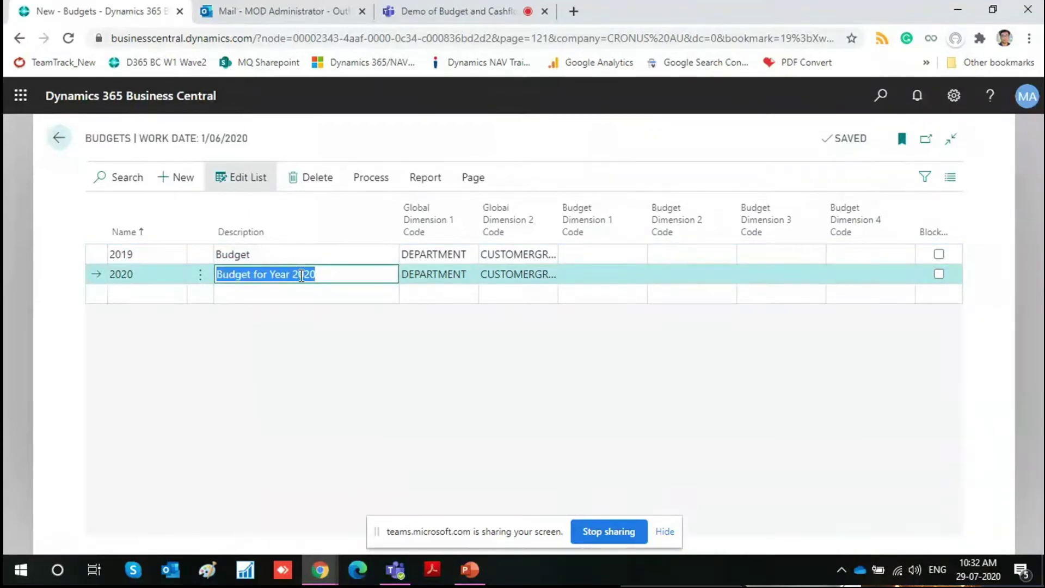
left_click(376, 180)
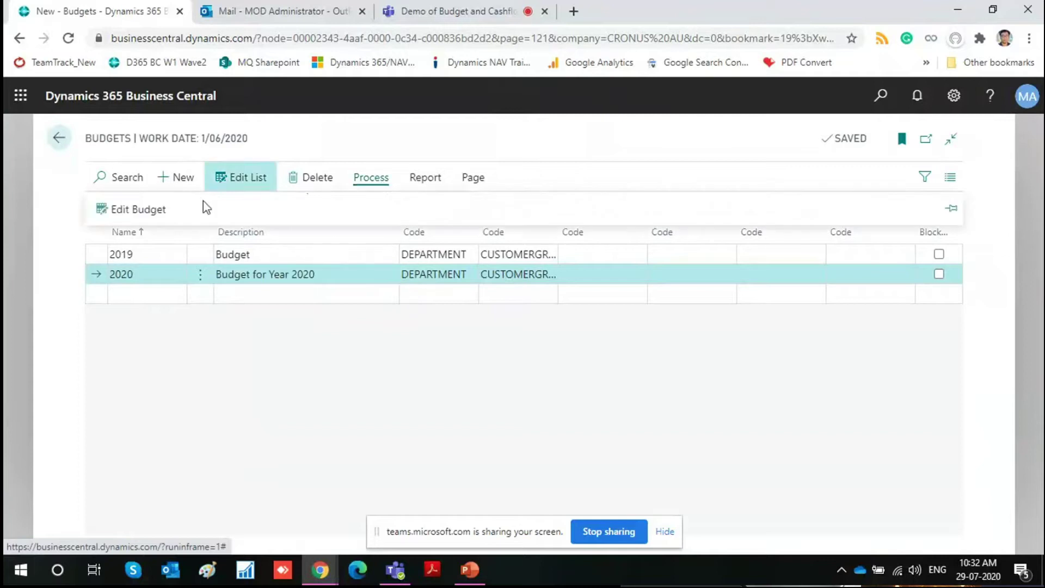
left_click(146, 211)
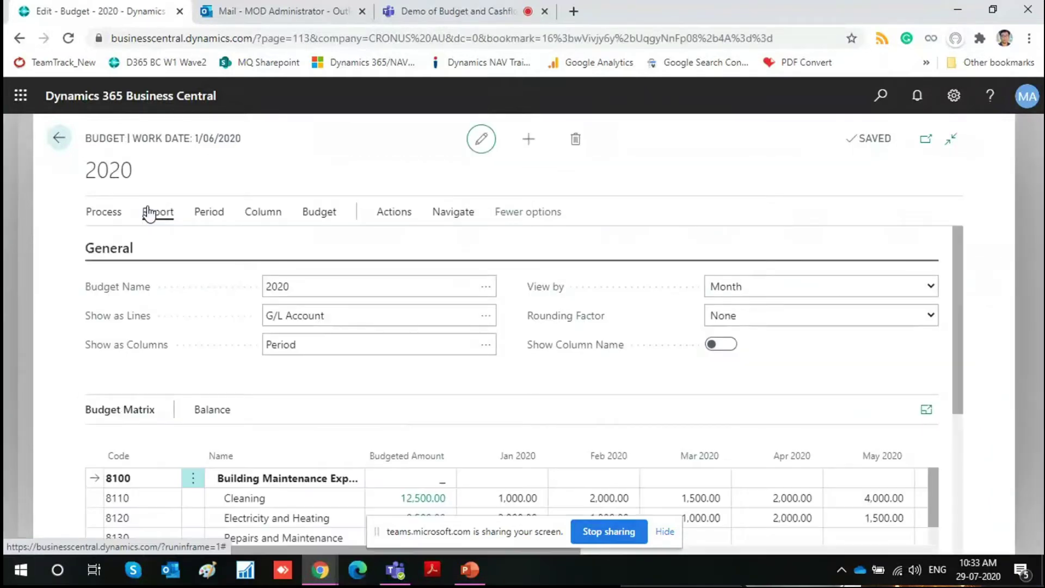
left_click(373, 289)
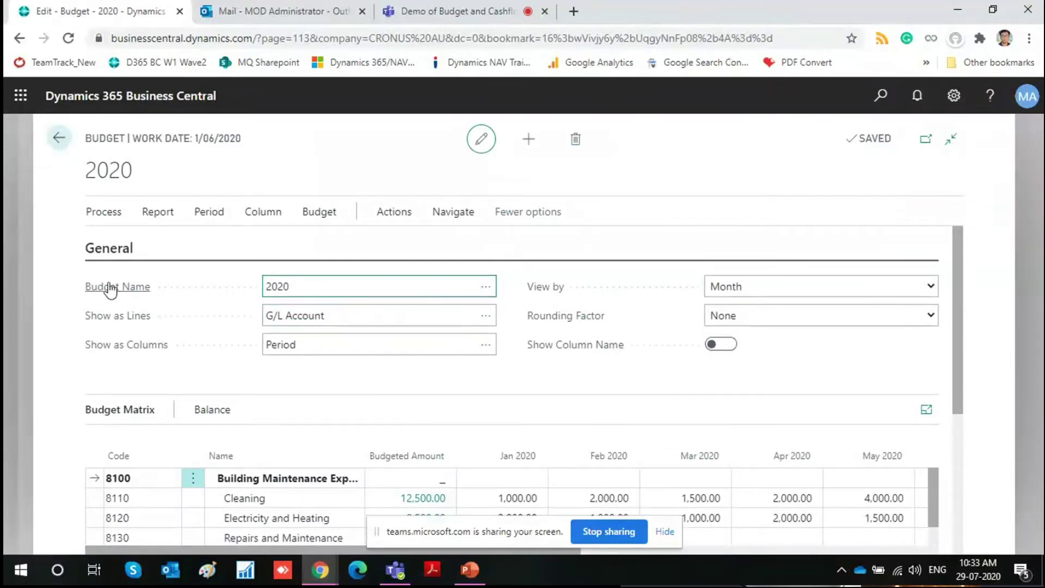
scroll(146, 325, "down", 1)
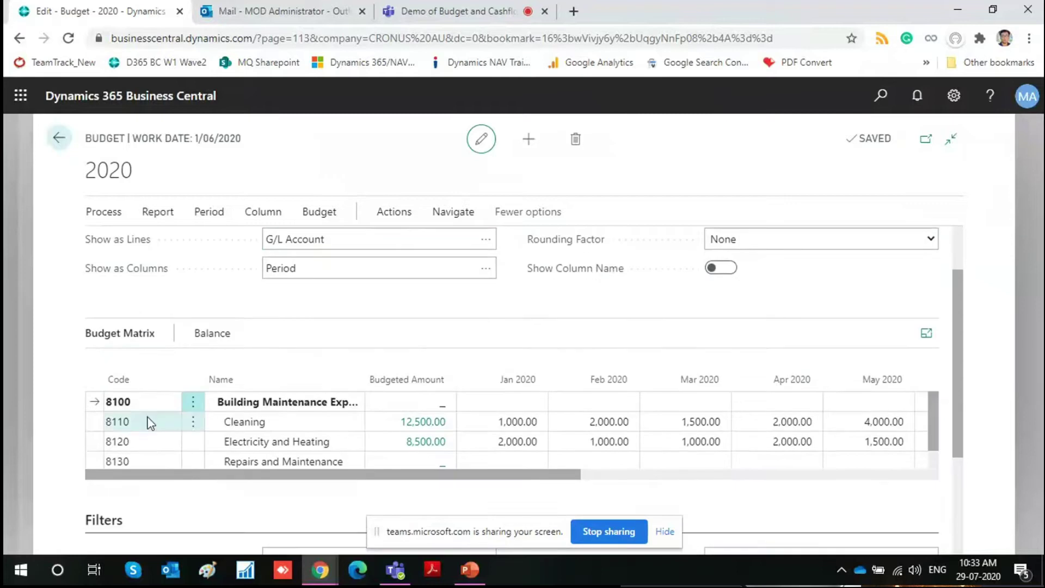
scroll(142, 435, "down", 1)
scroll(198, 354, "up", 1)
Step: Review the dimension choices for Show as Lines and Show as Columns and the View by periods without changing them
left_click(353, 320)
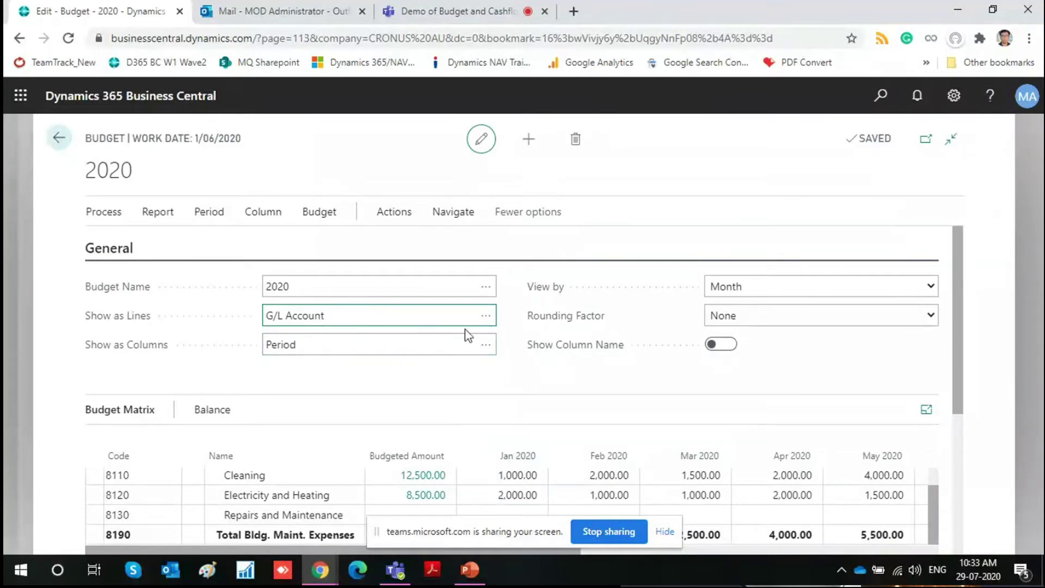
left_click(484, 317)
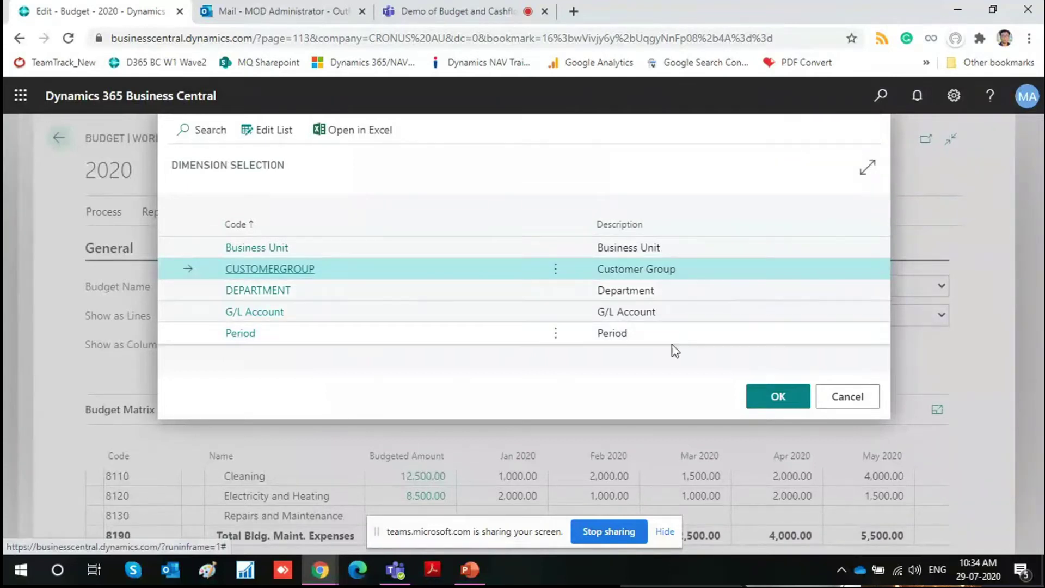
left_click(852, 401)
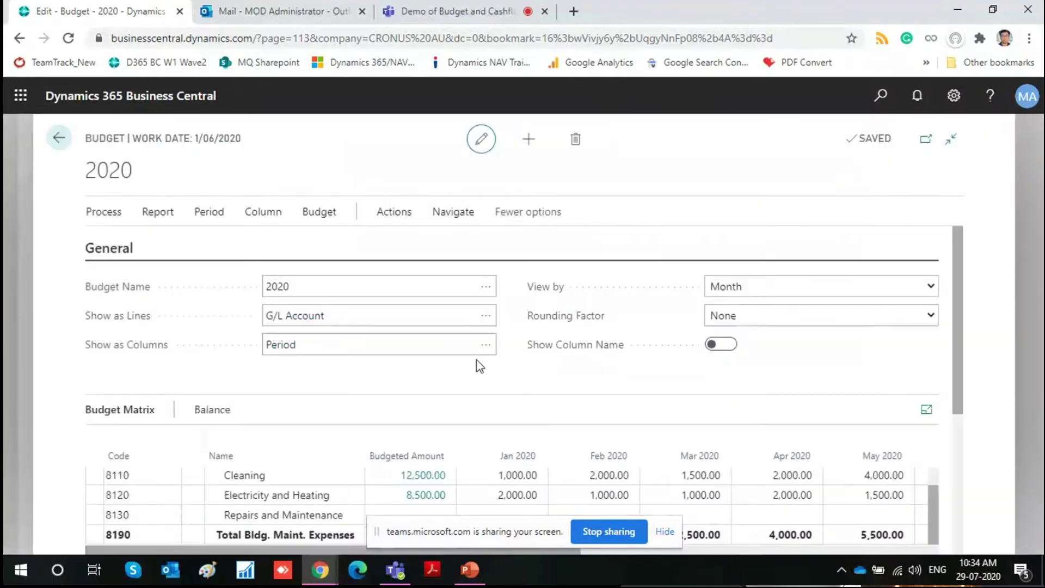
left_click(486, 345)
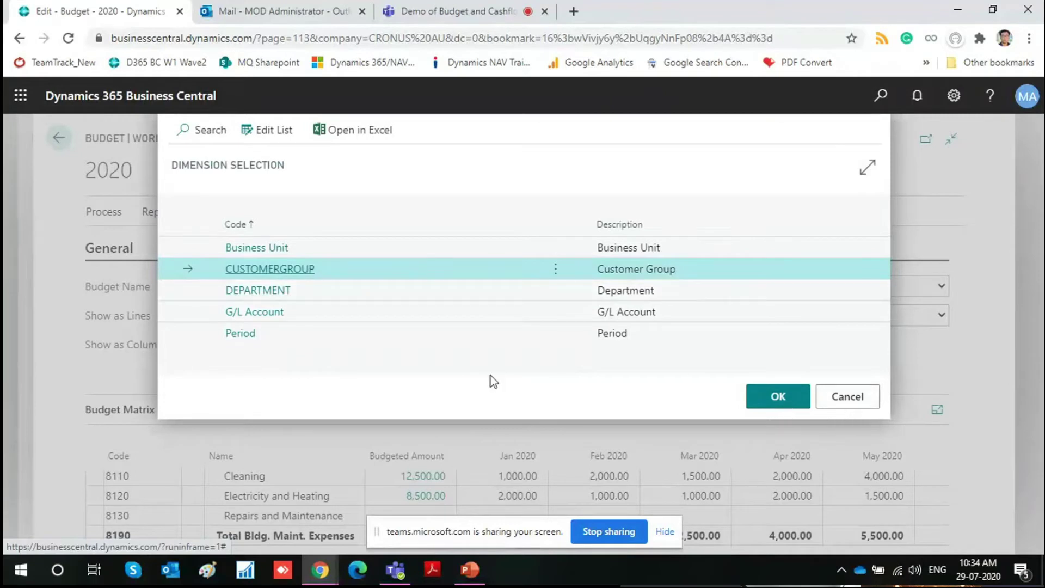
left_click(843, 399)
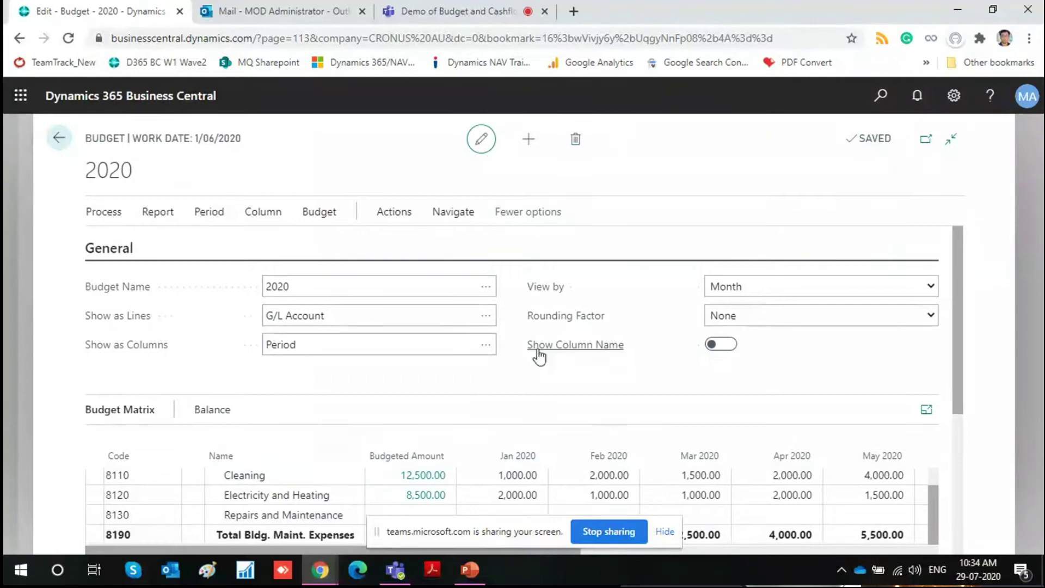
left_click(928, 286)
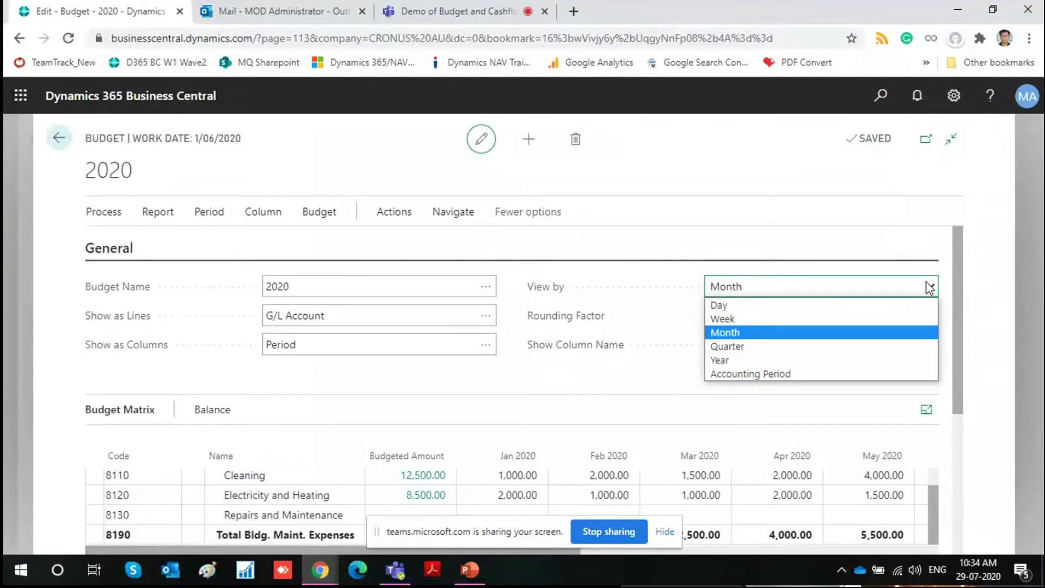
left_click(798, 185)
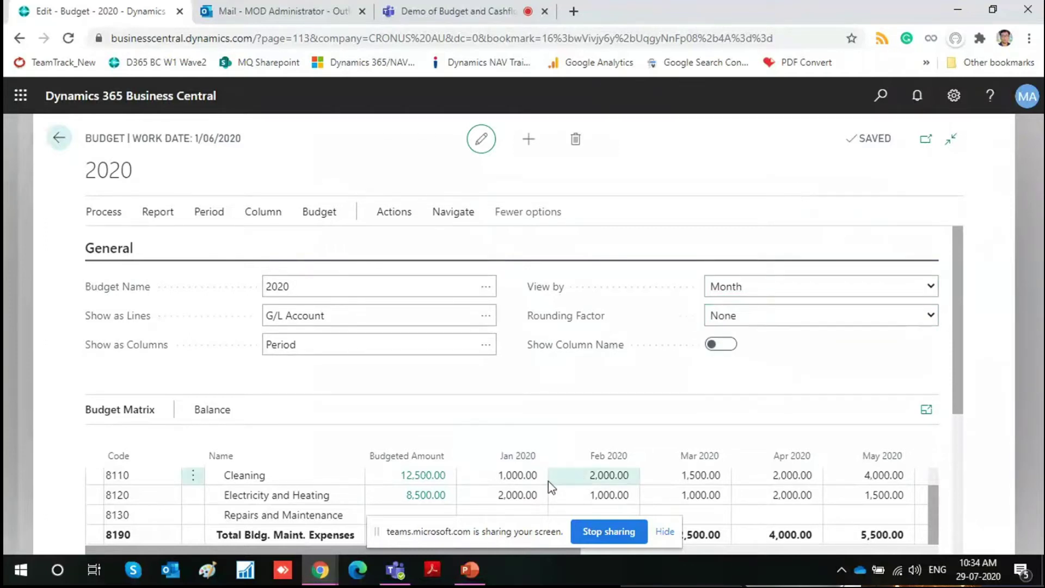
Step: Try a Rounding Factor of 1000 on the budget matrix and set it back to None
left_click(931, 323)
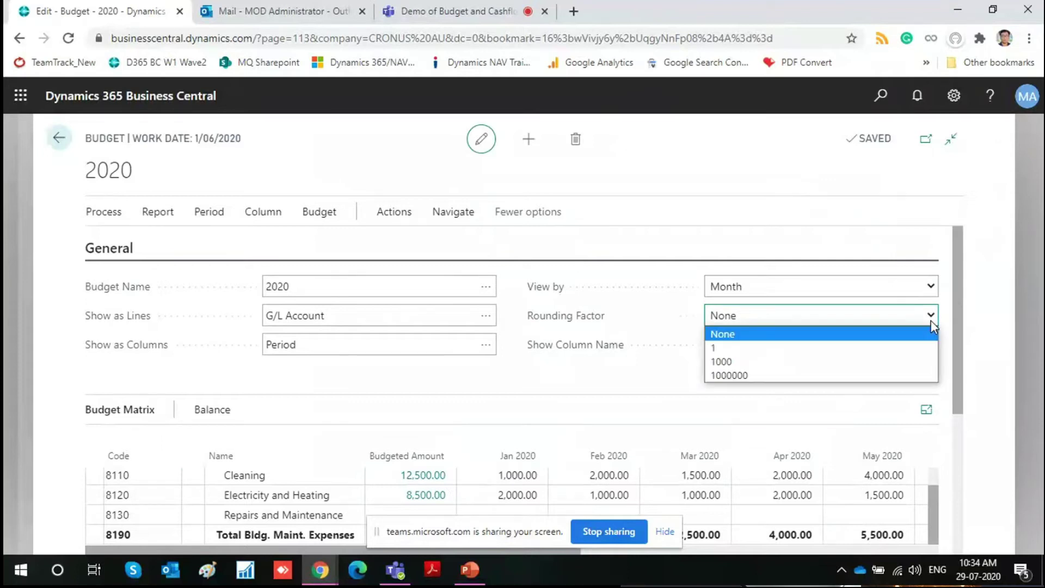
left_click(734, 362)
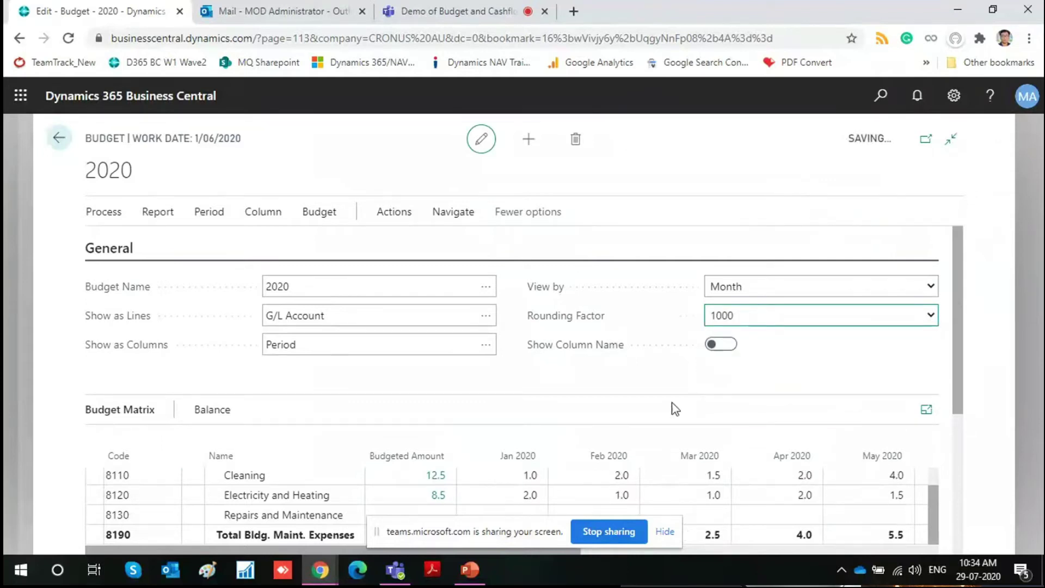
left_click(901, 318)
left_click(792, 334)
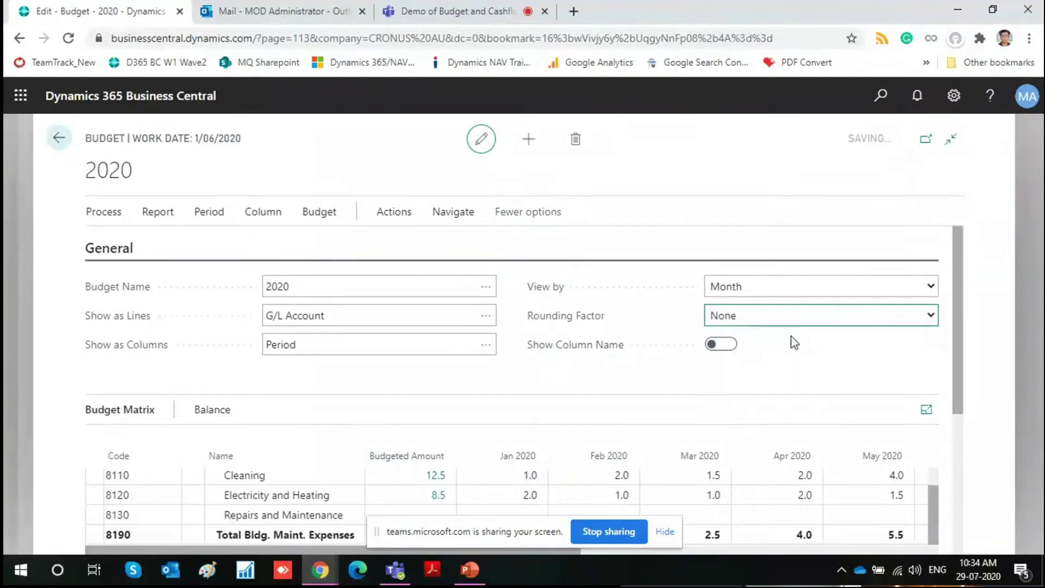
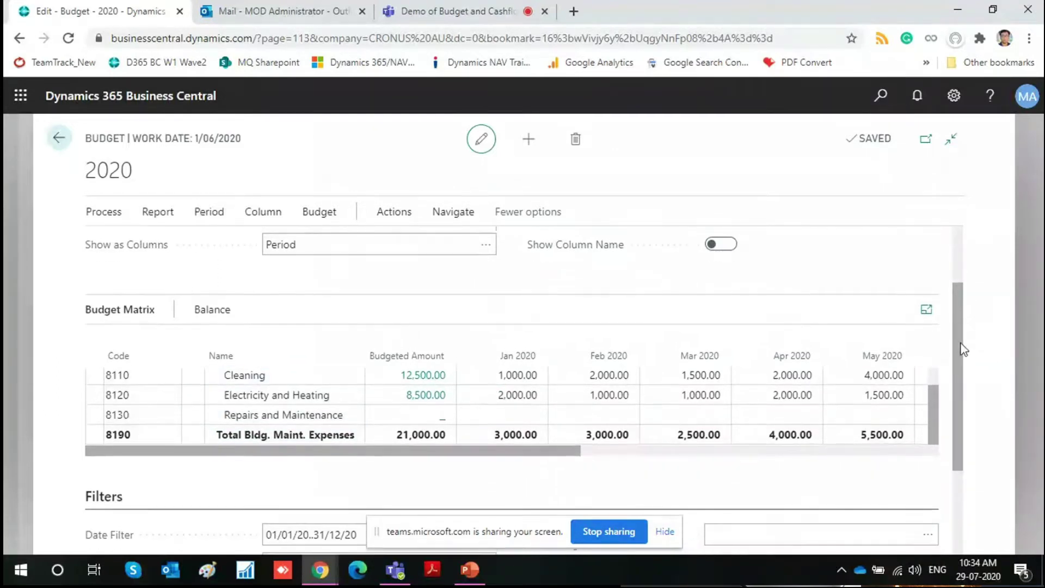
Step: Copy the G/L Account Filter value, clear that filter, and look through the expense accounts in the budget matrix
scroll(396, 509, "down", 2)
left_click(427, 455)
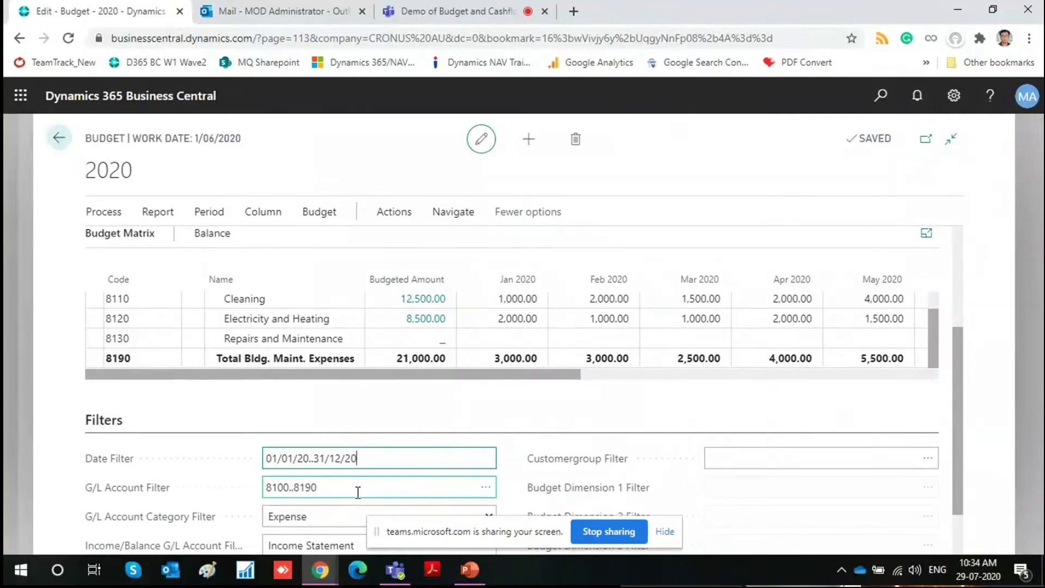
left_click_drag(360, 492, 245, 495)
key("ctrl+c")
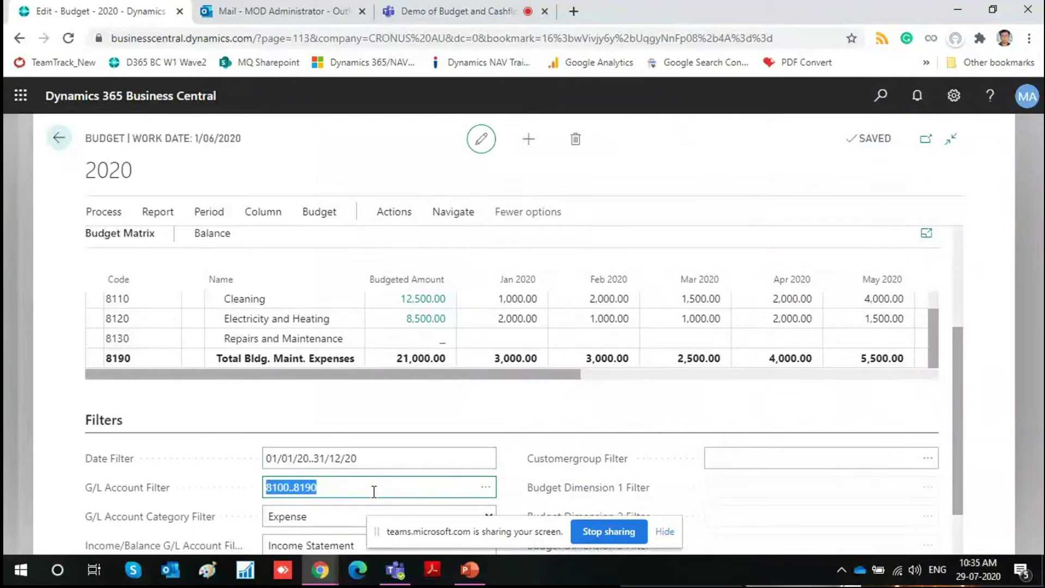
key("Delete")
key("Tab")
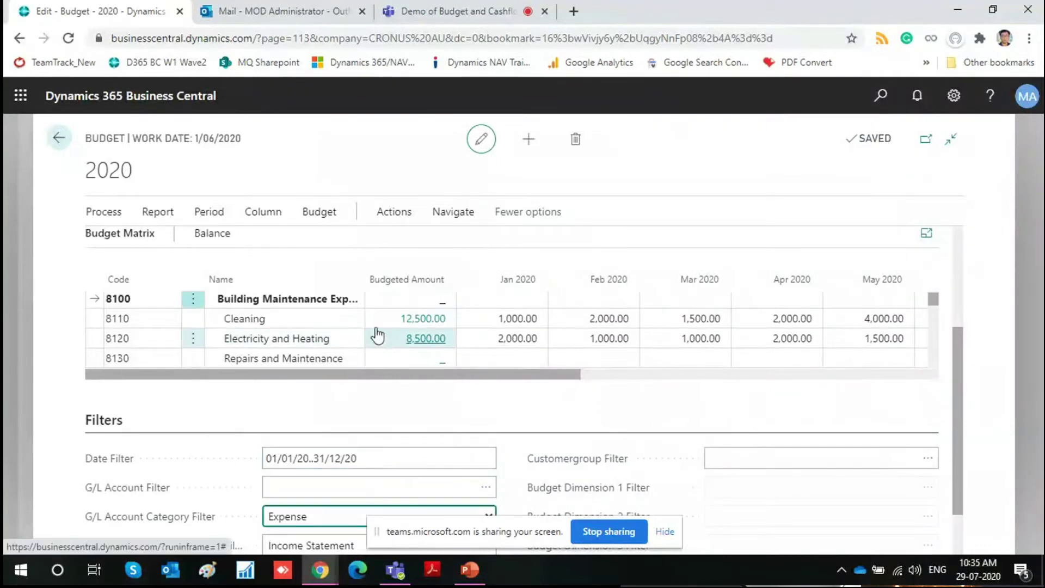
scroll(349, 332, "down", 1)
scroll(348, 332, "down", 3)
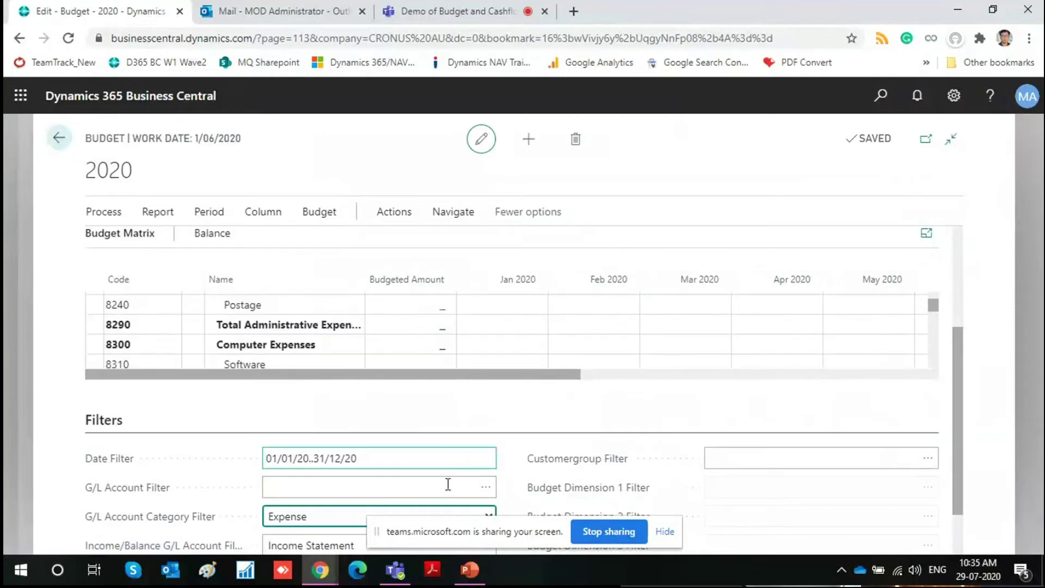
Step: Review the options of the Income/Balance and G/L Account Category filters and the Department Filter field without changing them
scroll(518, 490, "down", 1)
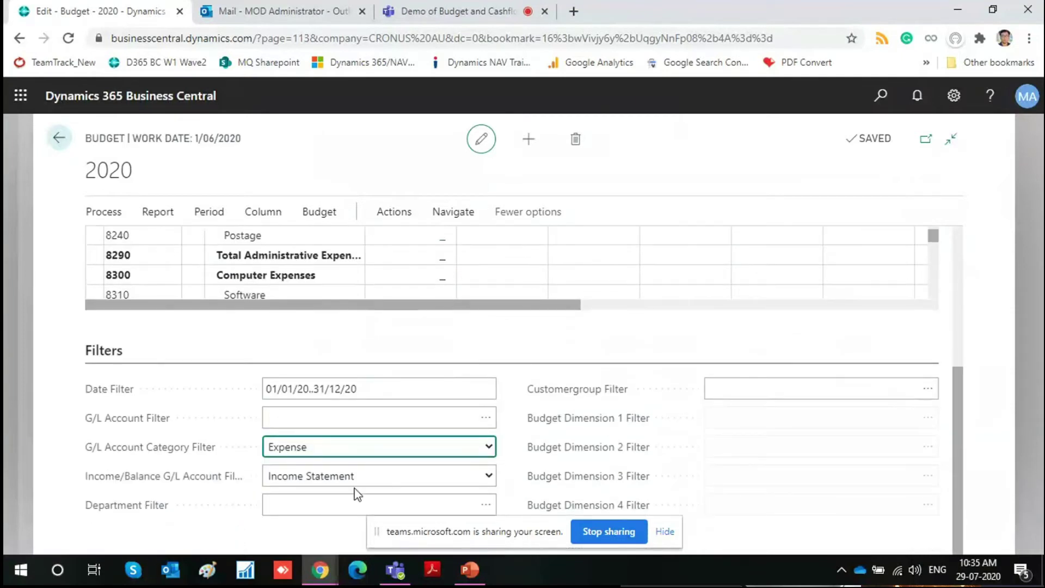
left_click(404, 478)
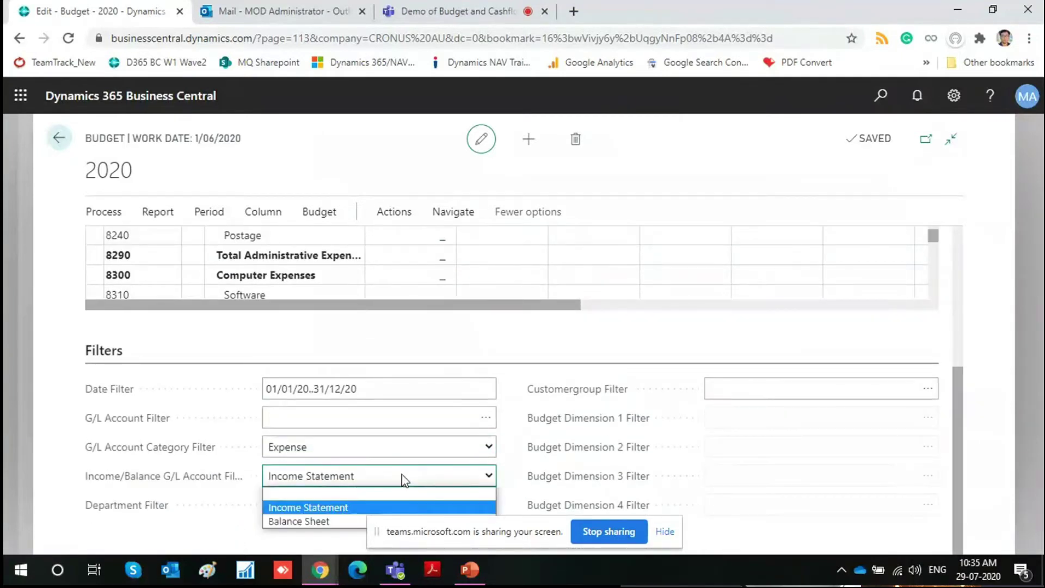
left_click(403, 479)
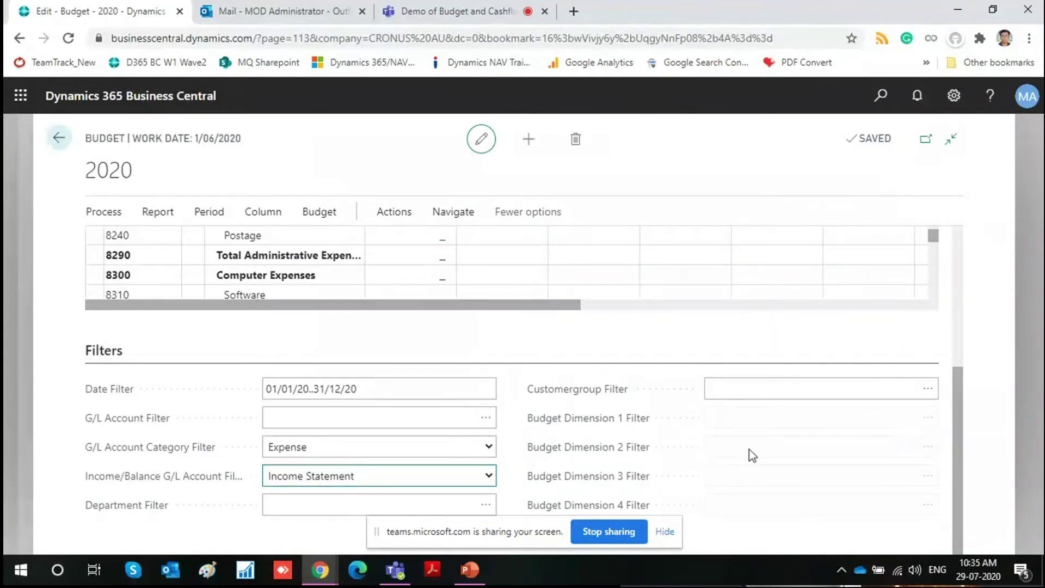
left_click(392, 453)
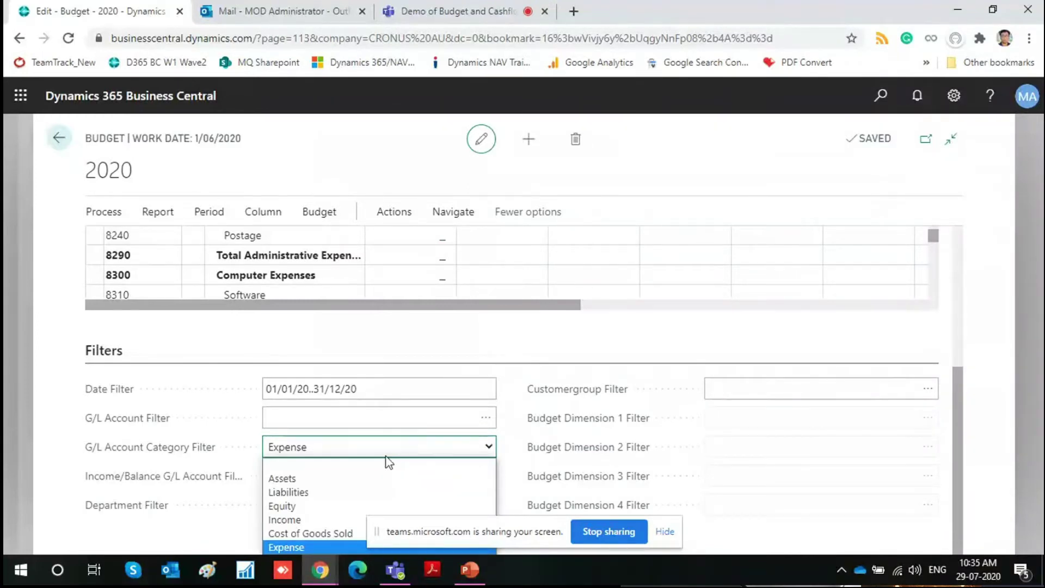
left_click(204, 546)
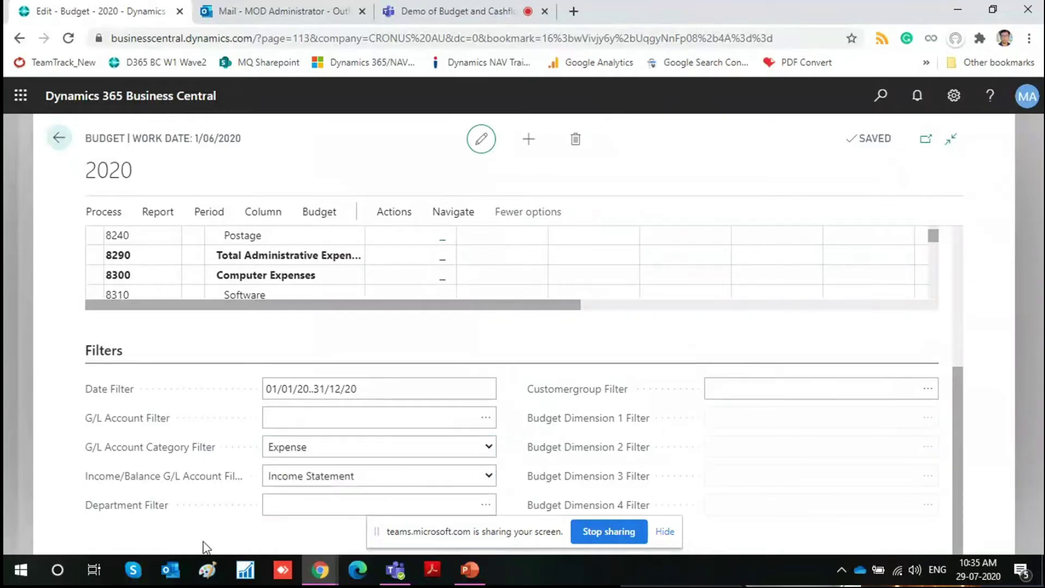
left_click(267, 501)
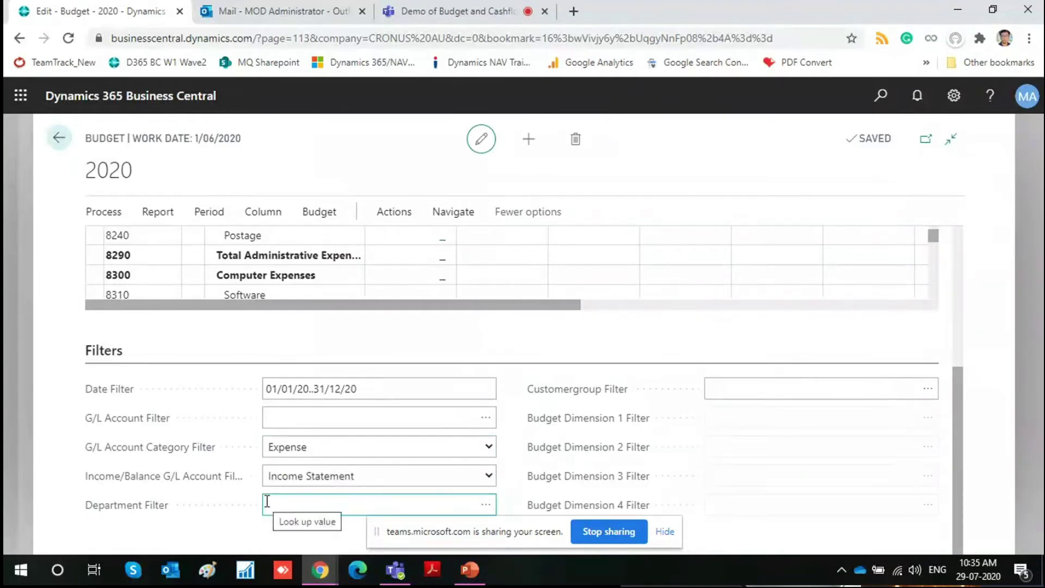
Step: Restore the G/L Account Filter to 8100..8190 and review the filtered budget matrix
scroll(392, 271, "up", 2)
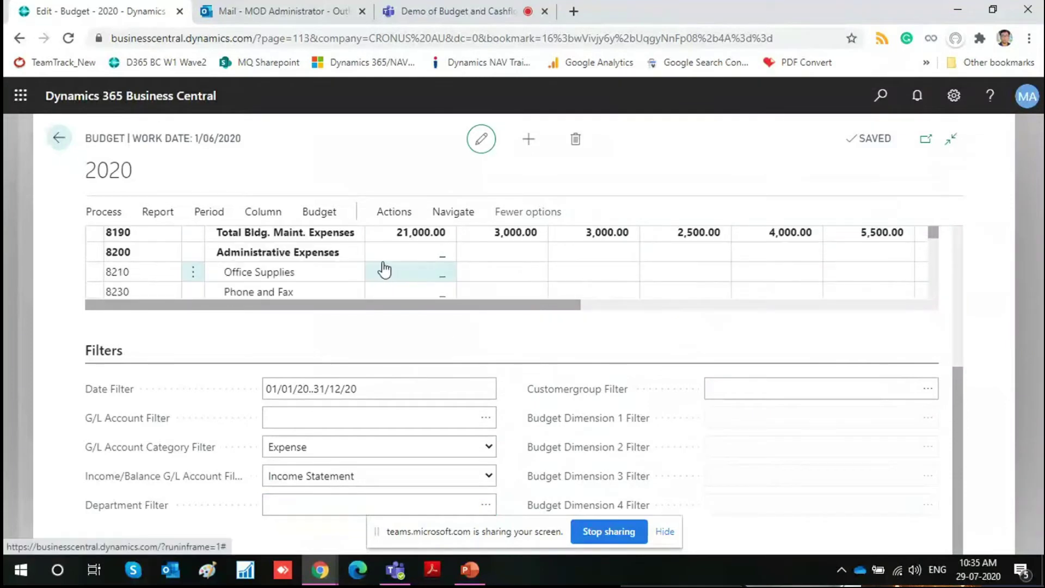
left_click(358, 413)
key("ctrl+v")
key("Tab")
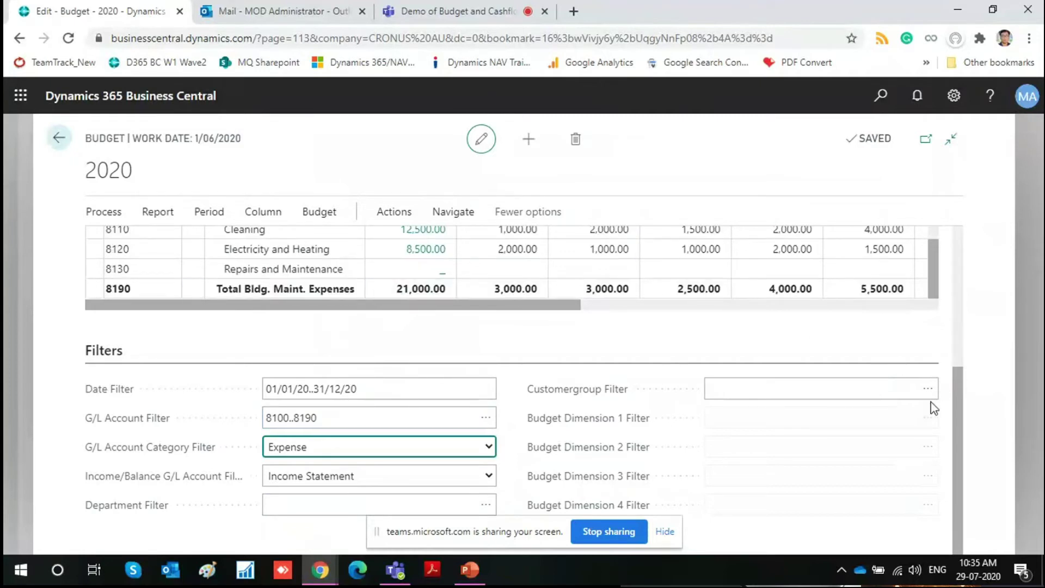
left_click_drag(953, 400, 952, 363)
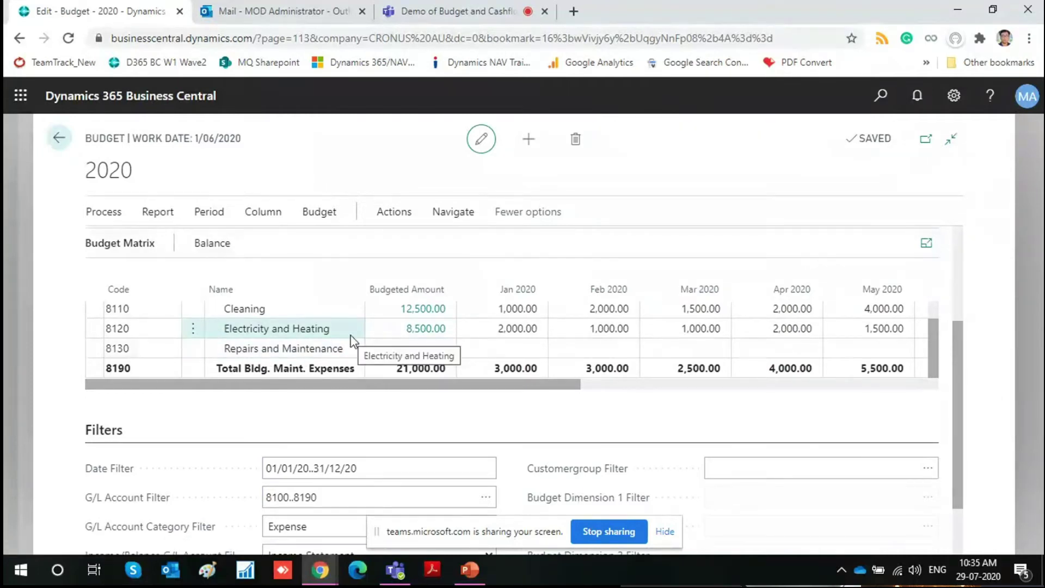
Step: Set the Cleaning account's budget to 1,500 for both January and February 2020
left_click(501, 315)
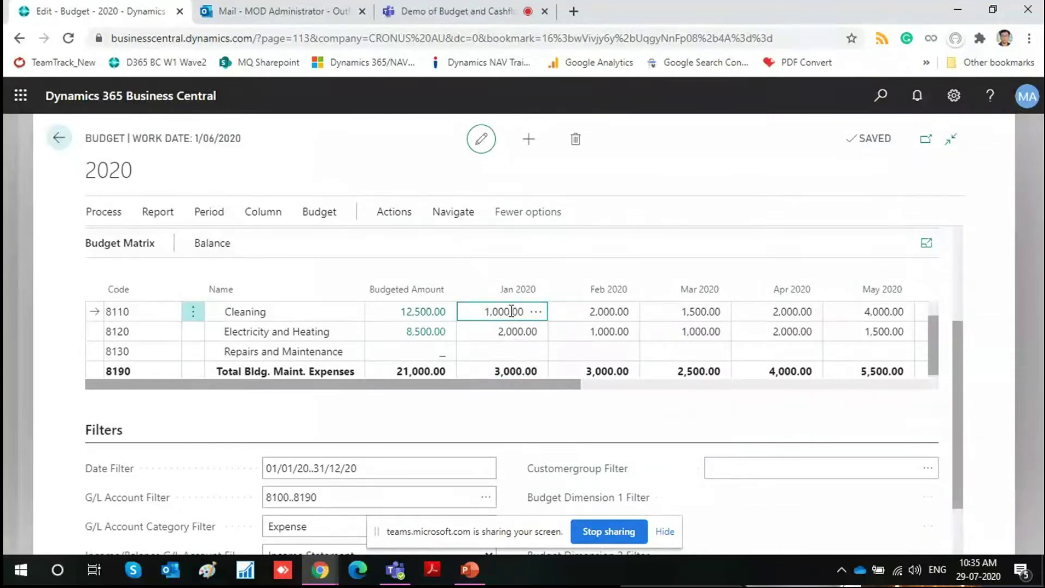
left_click(485, 315)
scroll(525, 315, "up", 1)
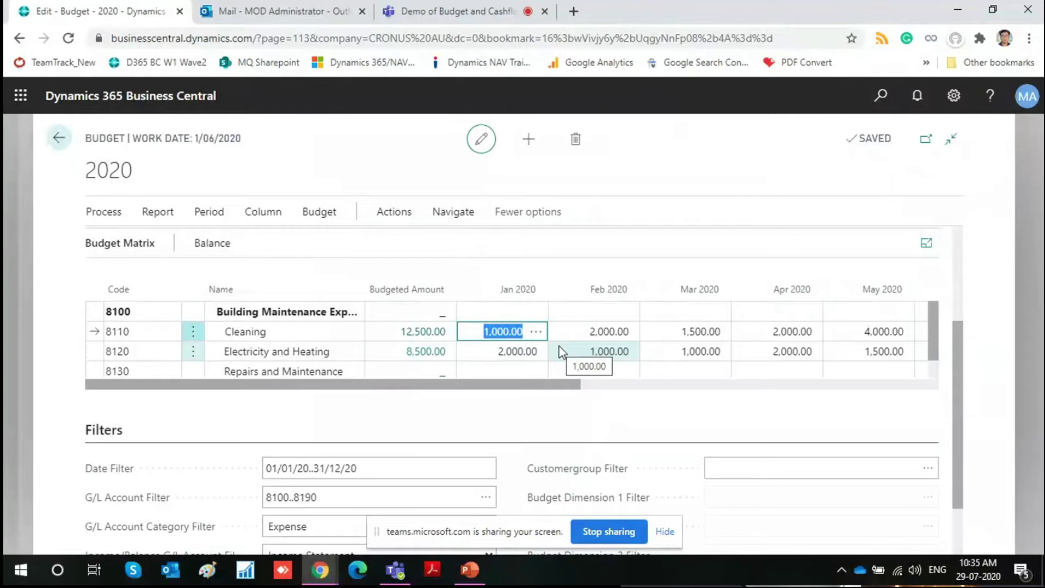
type("1500")
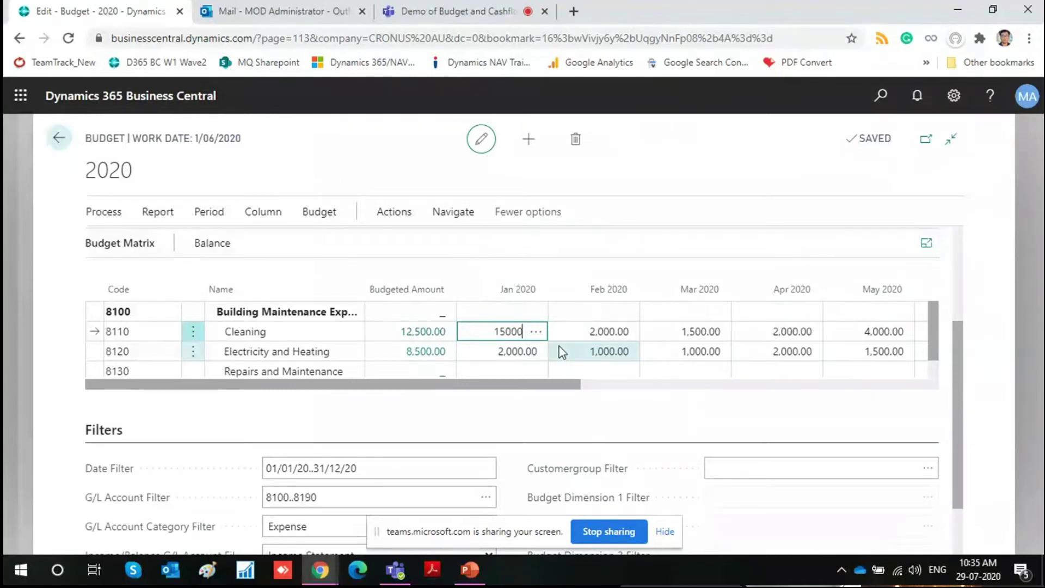
key("Tab")
key("shift+Tab")
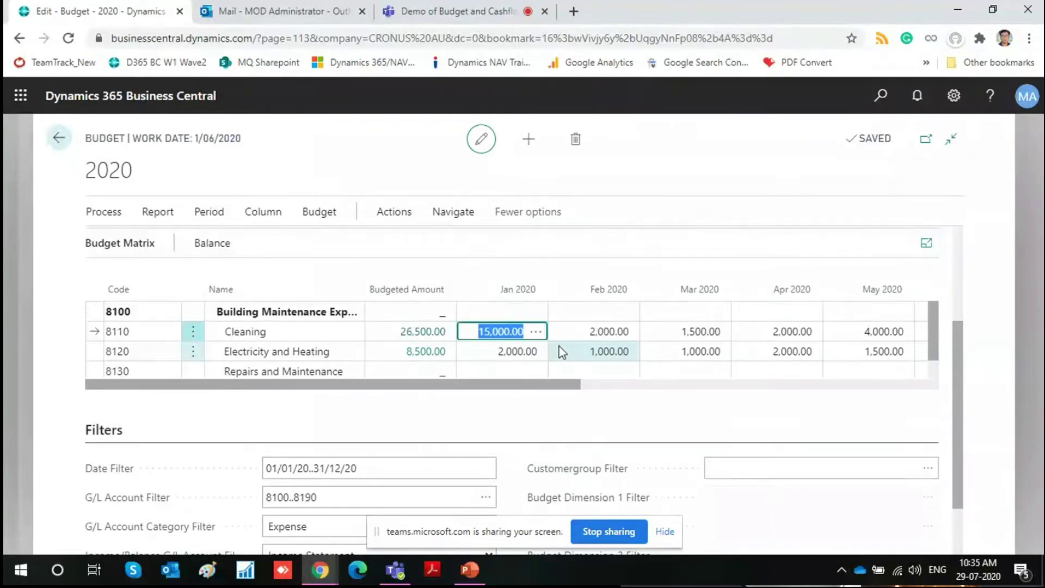
type("1500")
key("Tab")
type("1,50")
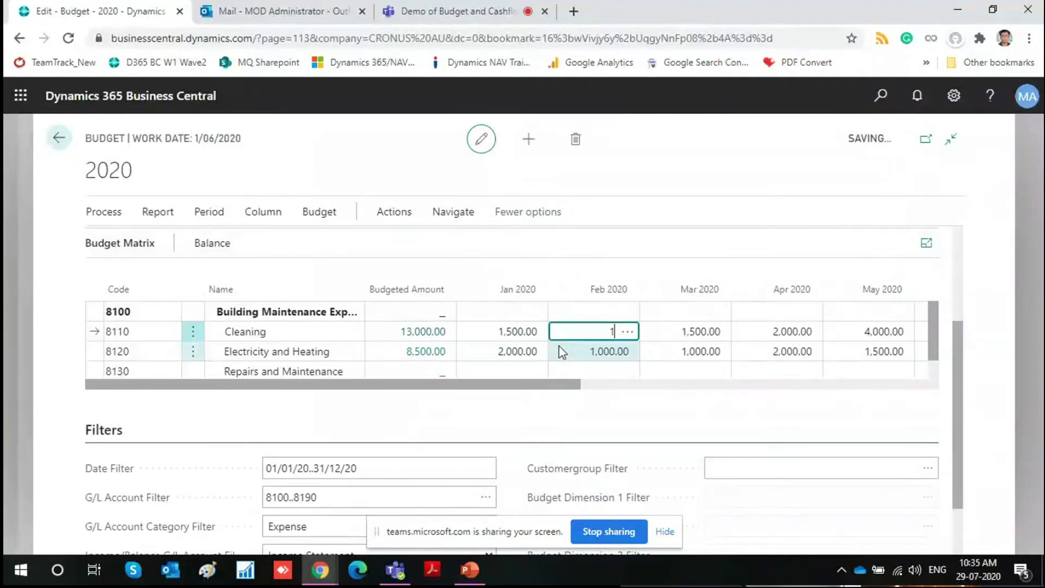
type("00")
key("Tab")
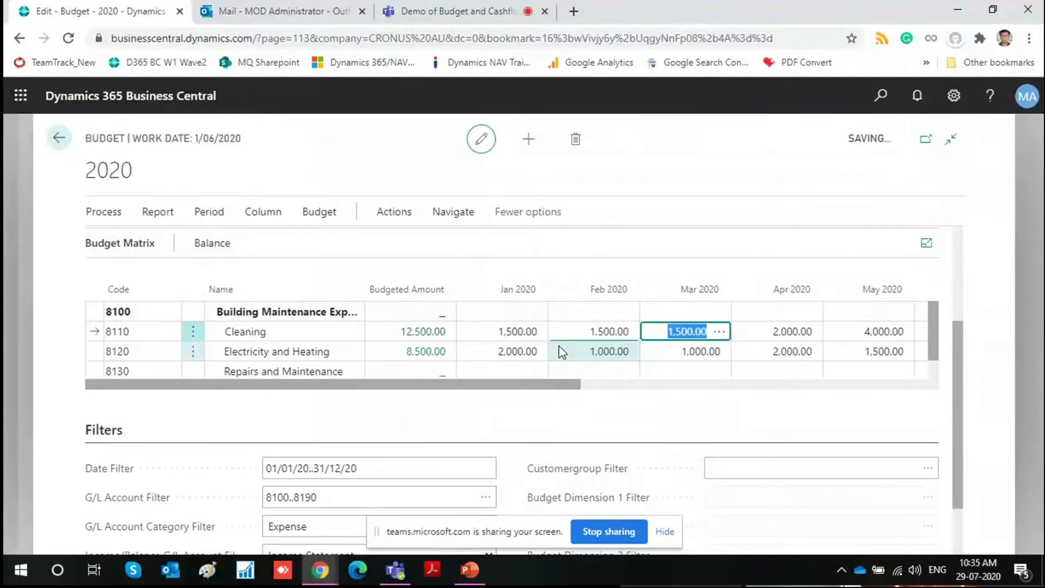
Step: Enter July 2020 budget amounts of 4,000 for Cleaning and 1,000 for Electricity and Heating
left_click_drag(534, 385, 711, 395)
left_click(737, 329)
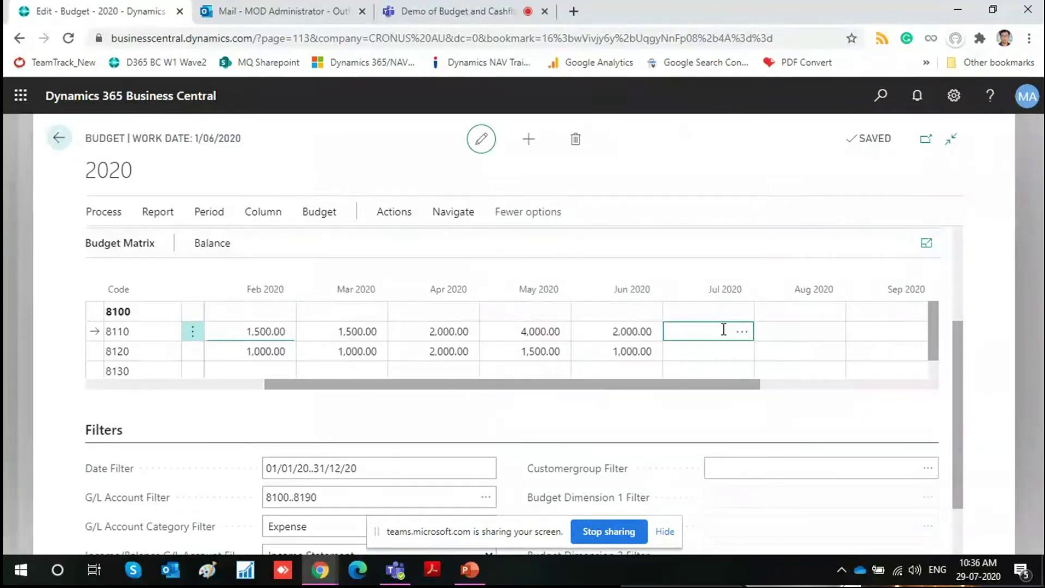
type("4000")
key("Return")
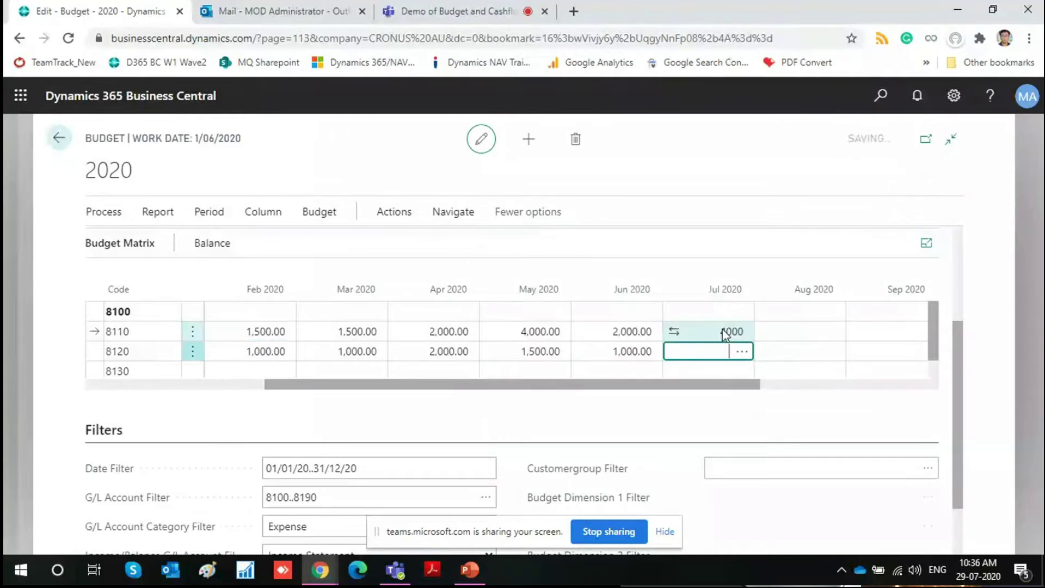
left_click(724, 329)
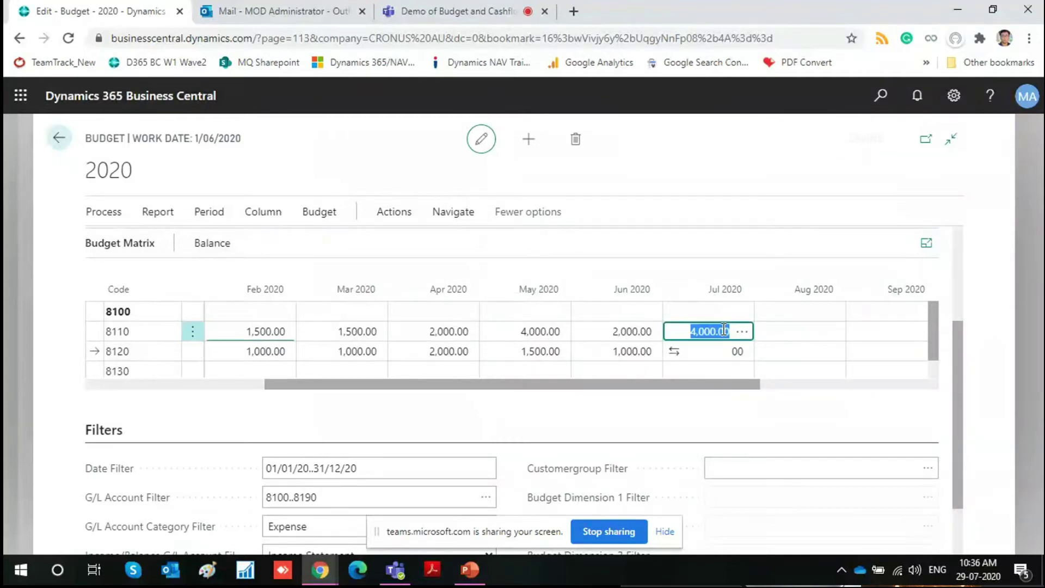
left_click(706, 351)
type("1000")
key("Tab")
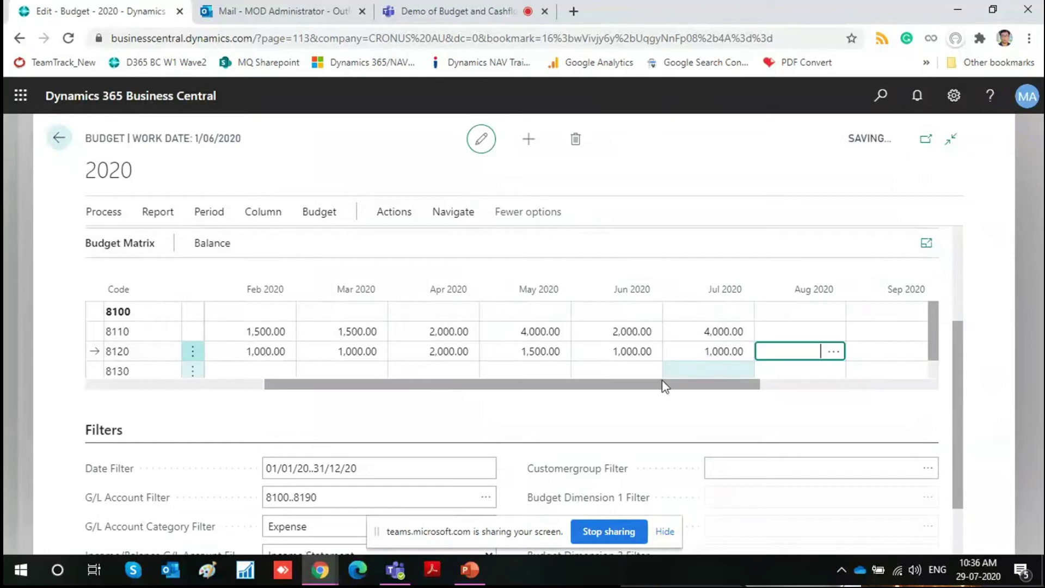
Step: Review the updated budget matrix and drill down to the G/L budget entries behind Cleaning's January 2020 amount
left_click_drag(573, 386, 350, 385)
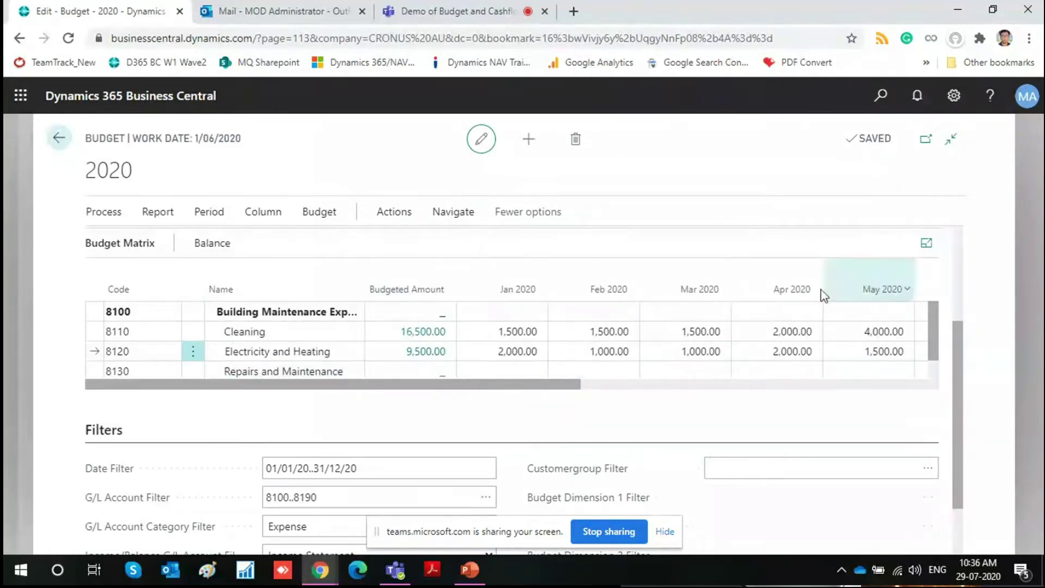
left_click(532, 347)
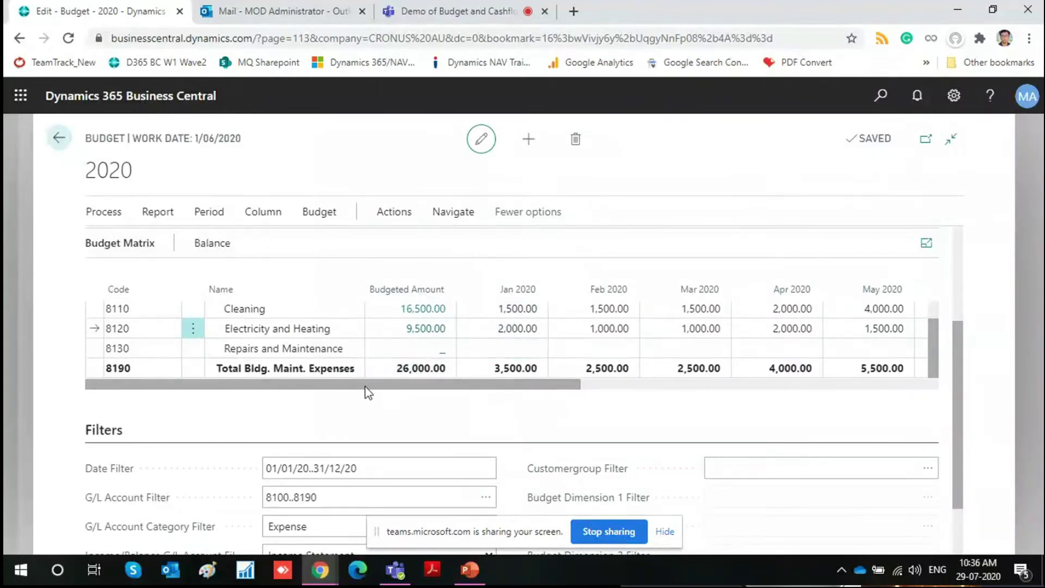
left_click_drag(354, 386, 276, 386)
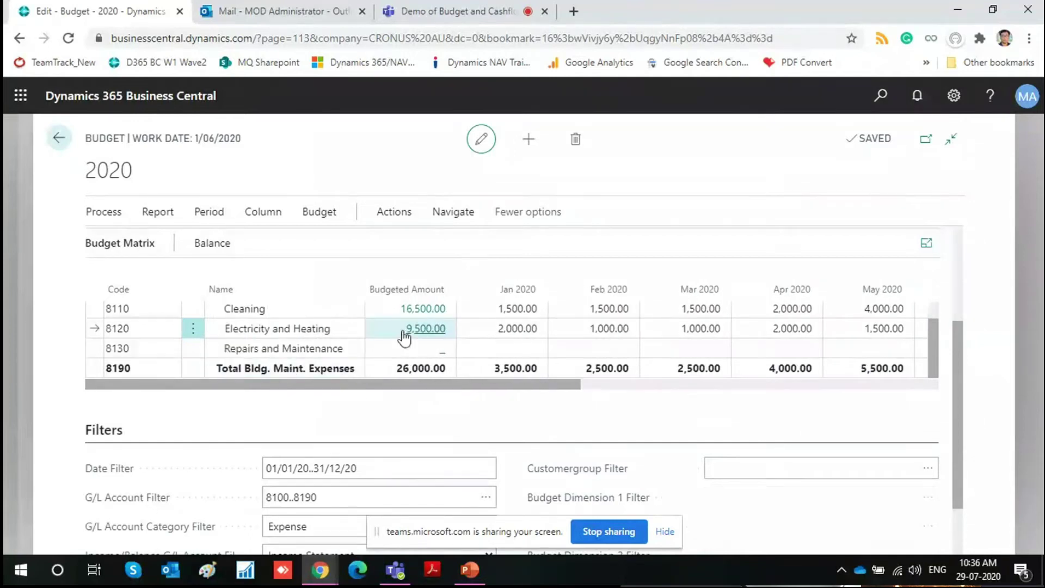
scroll(430, 329, "up", 1)
left_click(501, 333)
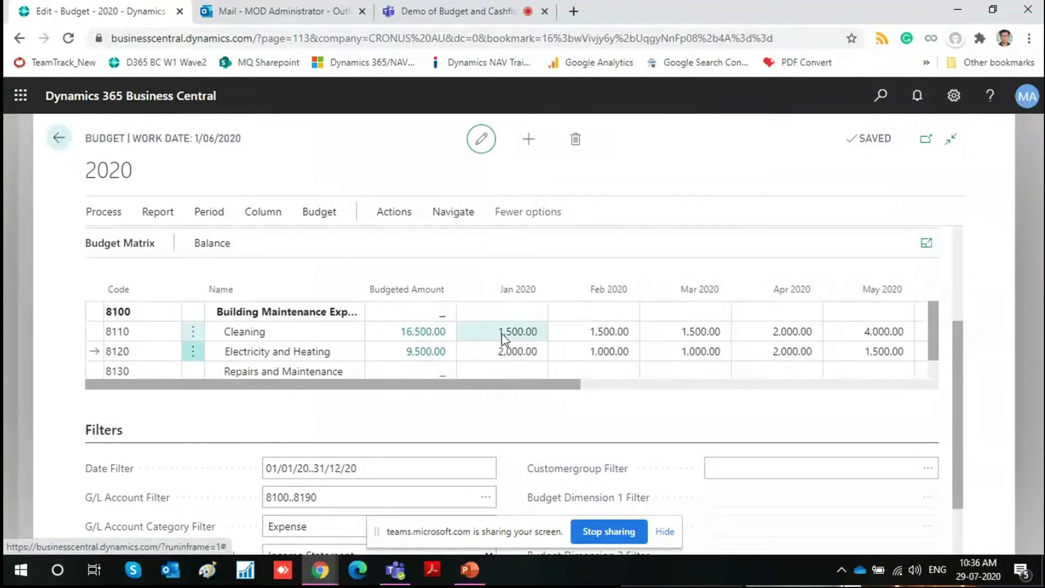
left_click(512, 335)
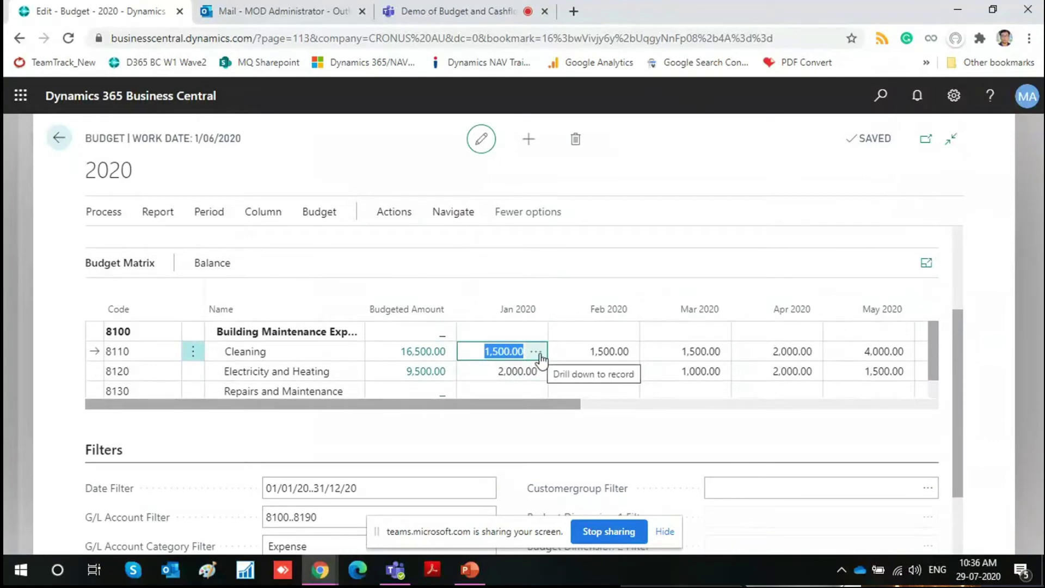
left_click(539, 354)
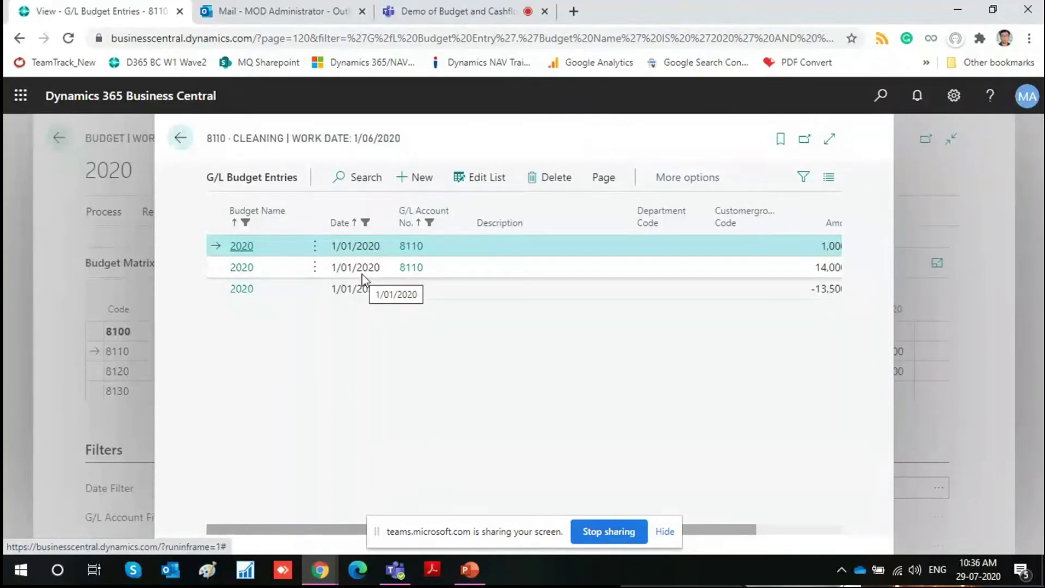
Step: Add a budget entry of 500 dated 1/01/2020 for account 8110, return to the budget matrix and check Cleaning's January amount
left_click(418, 192)
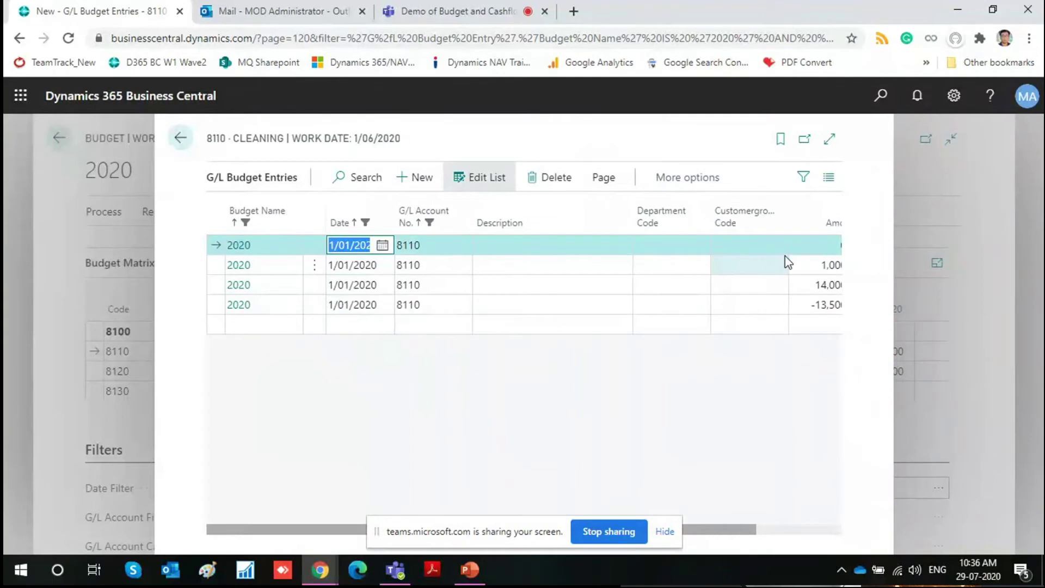
left_click(809, 247)
type("50")
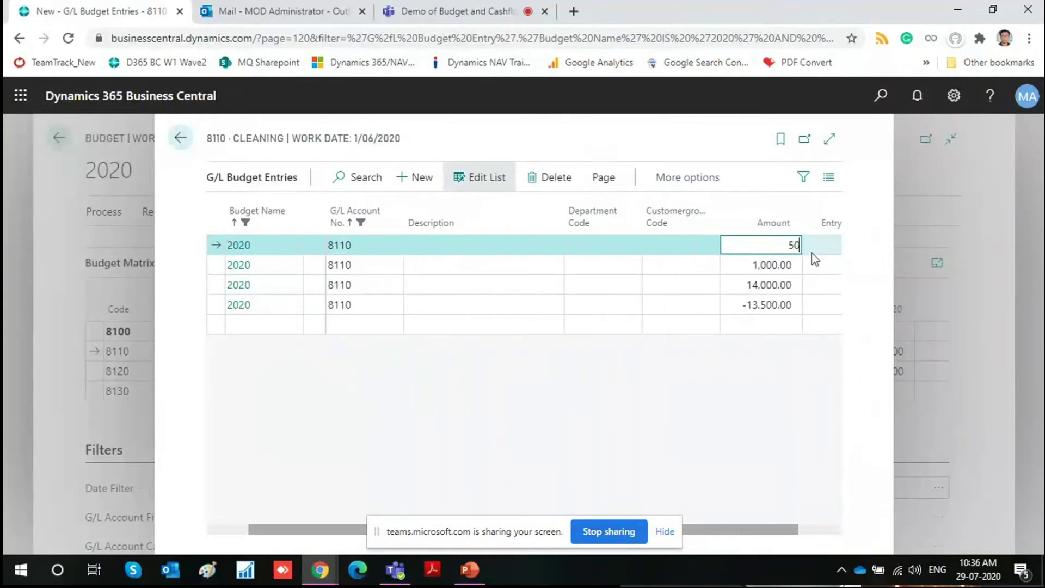
type("0")
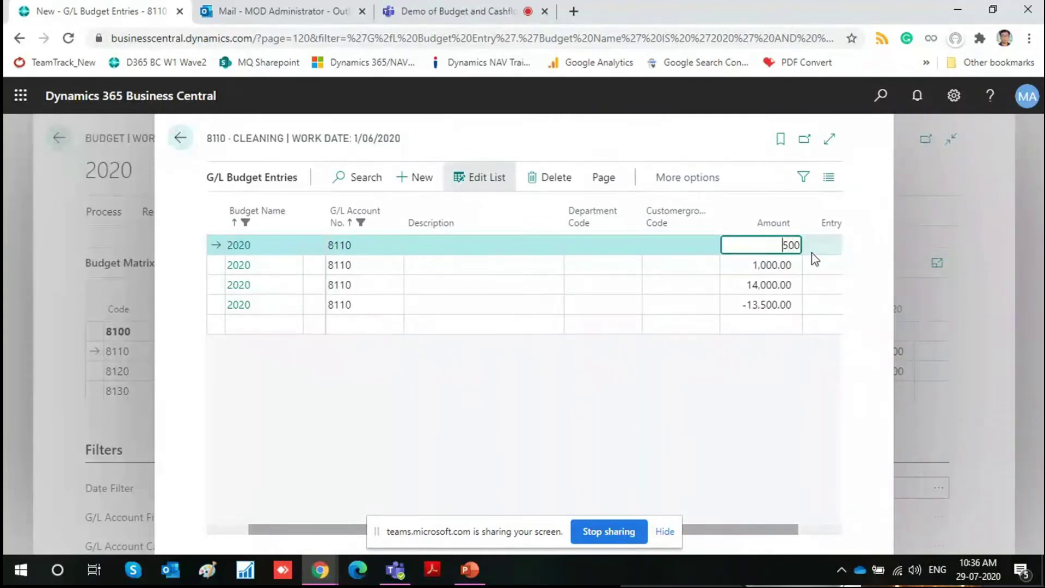
key("shift+Tab")
key("Down")
key("Down")
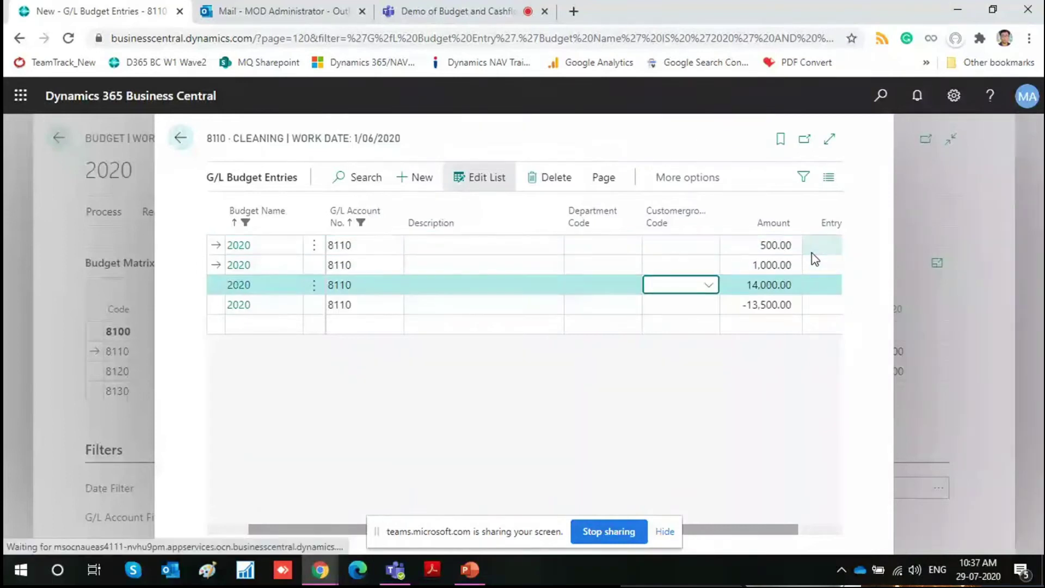
left_click(181, 143)
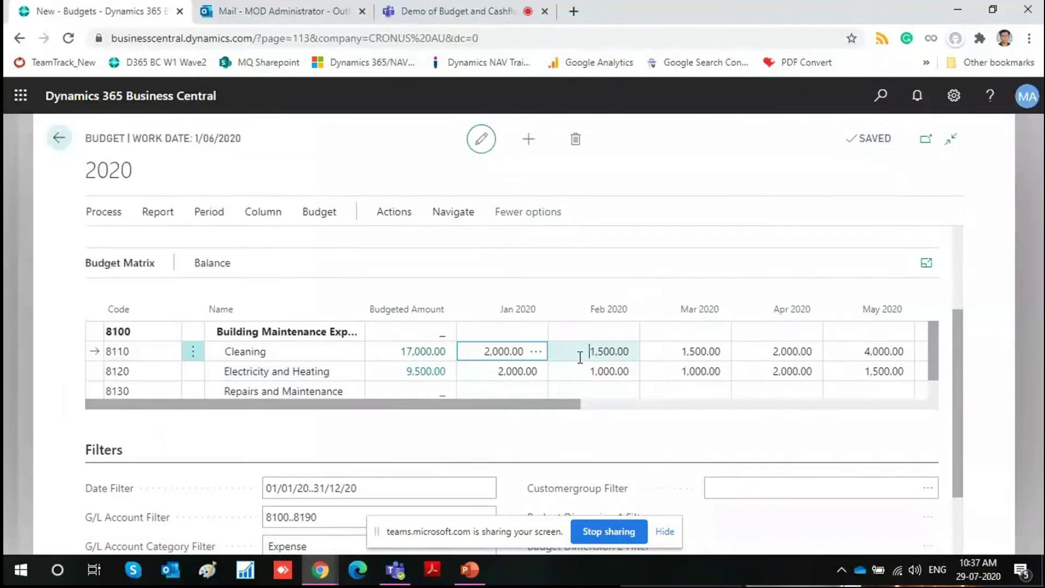
left_click(580, 357)
left_click(491, 351)
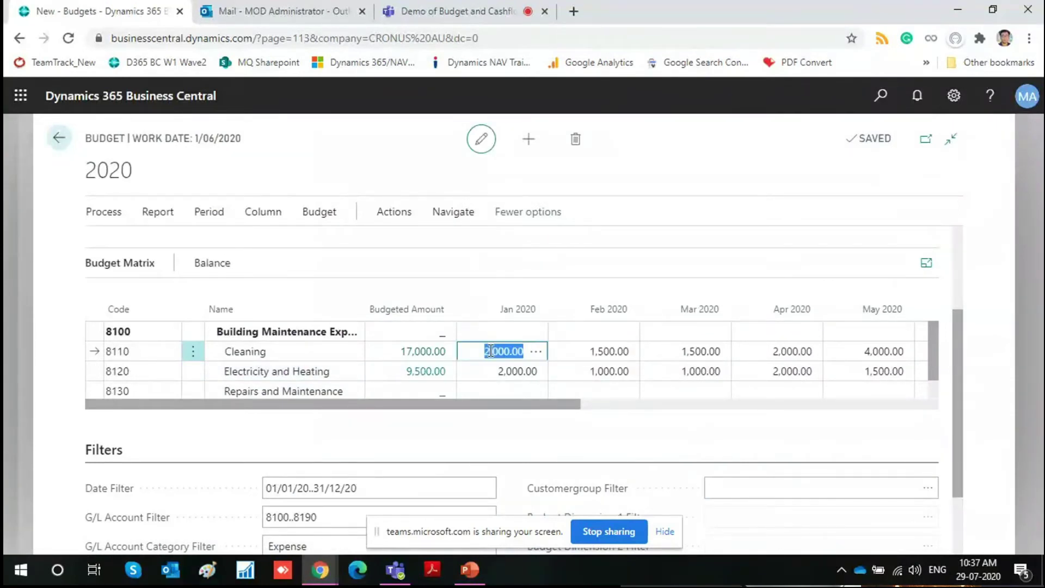
left_click(402, 408)
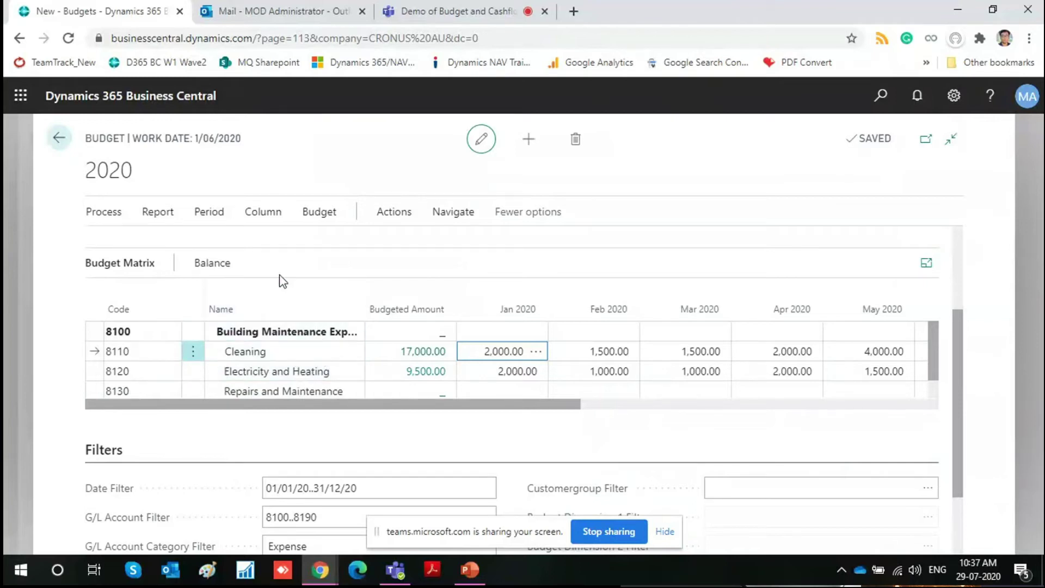
Step: Open the G/L account balance/budget by period report from the budget and set it to view by Year
left_click(330, 216)
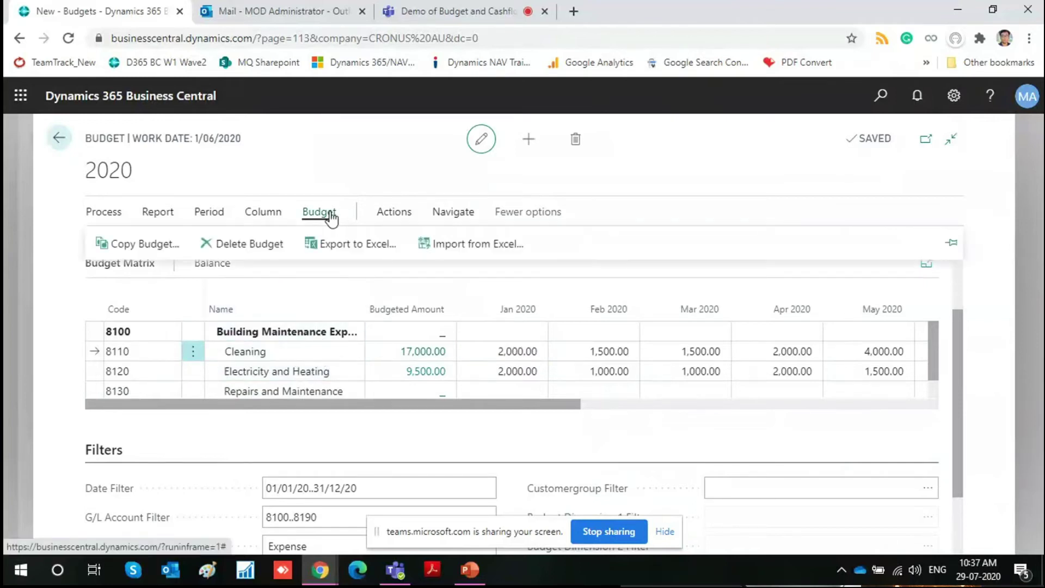
left_click(157, 217)
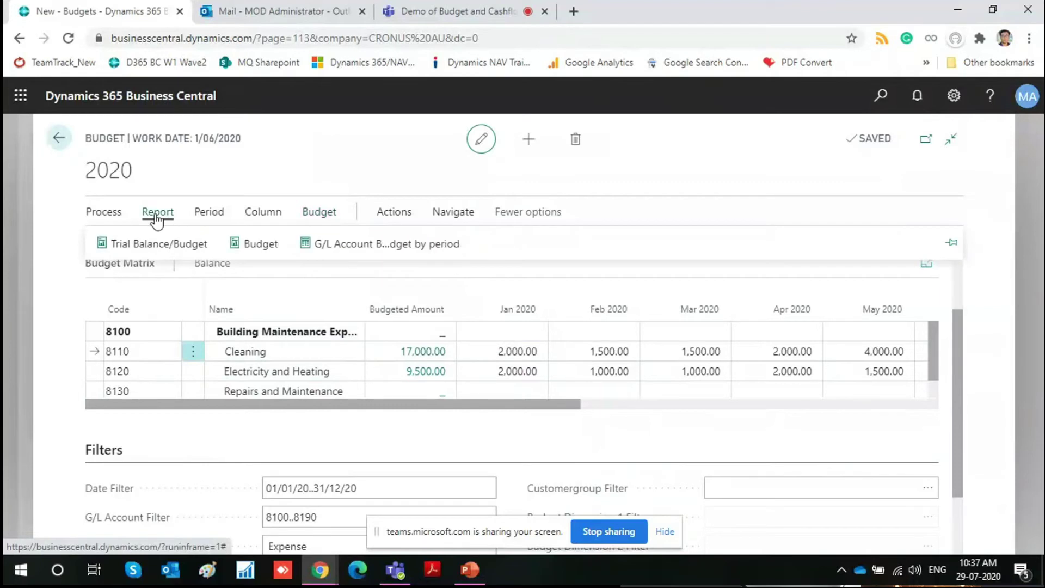
left_click(365, 250)
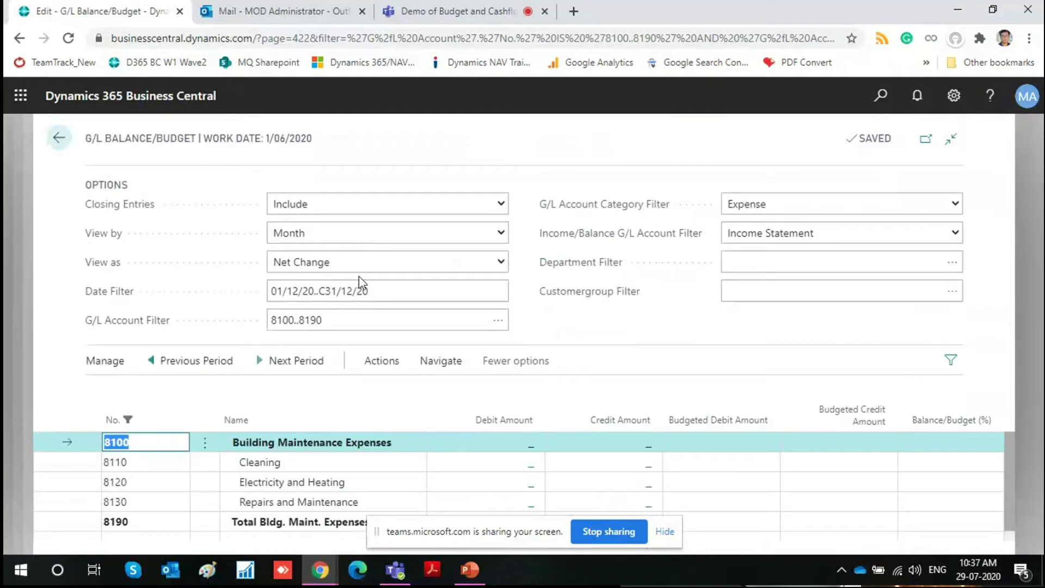
left_click(500, 233)
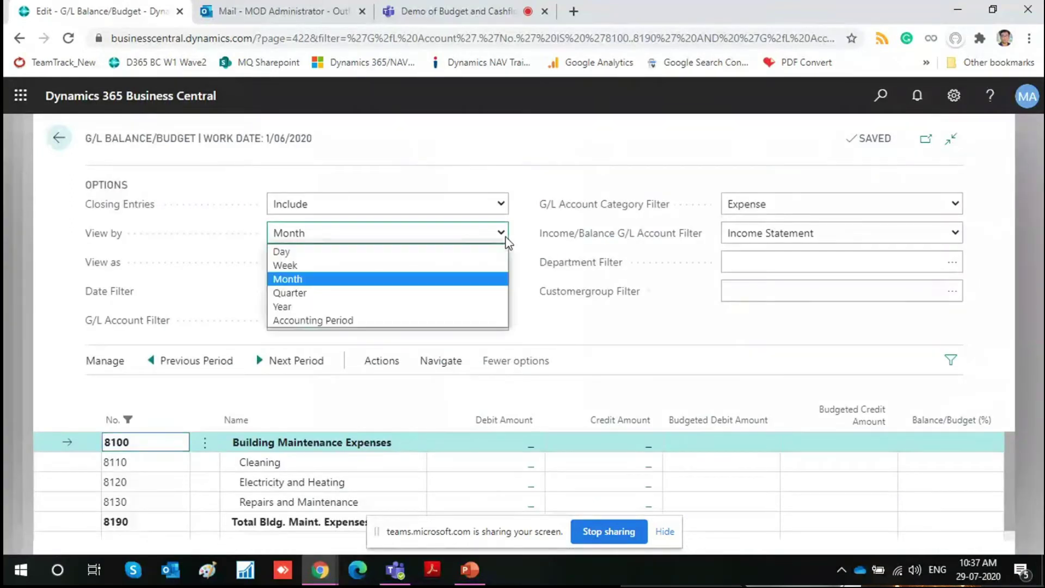
left_click(335, 307)
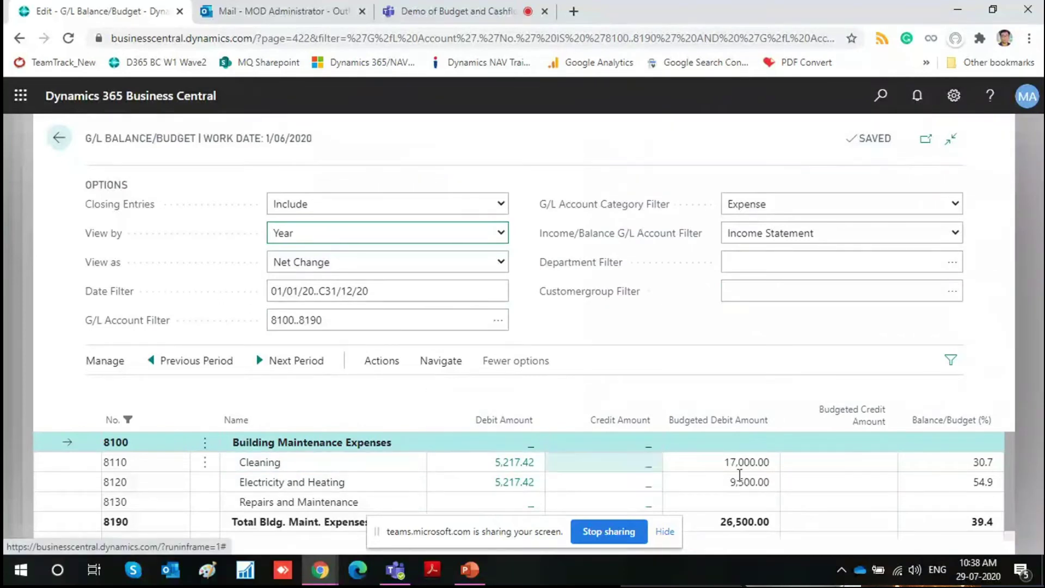
Step: Change the end of the report's Date Filter to January so it reads 01/01/20..C31/01/20
left_click_drag(384, 285, 236, 295)
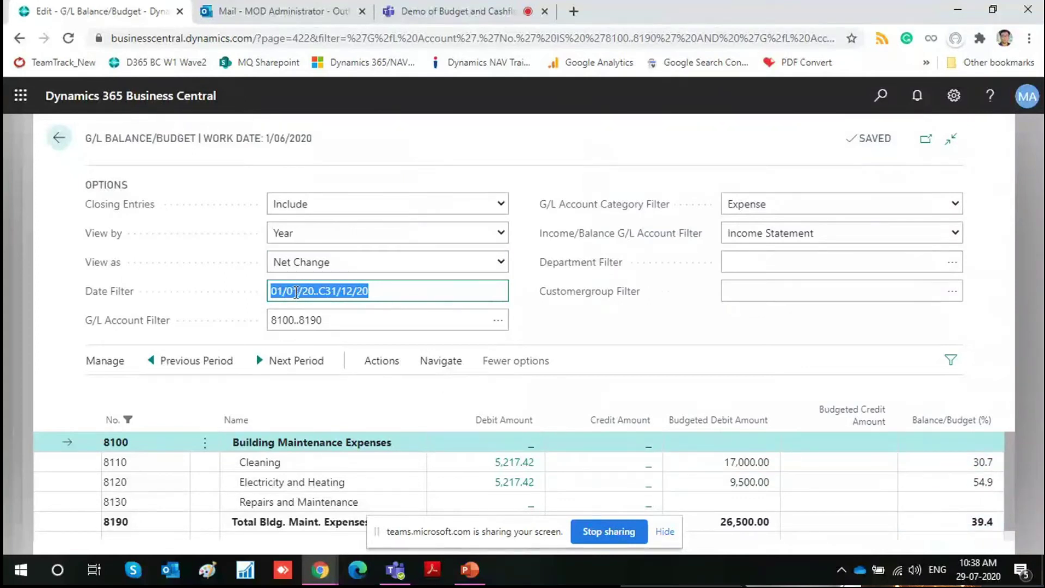
left_click(355, 291)
key("BackSpace")
key("BackSpace")
type("01")
key("Tab")
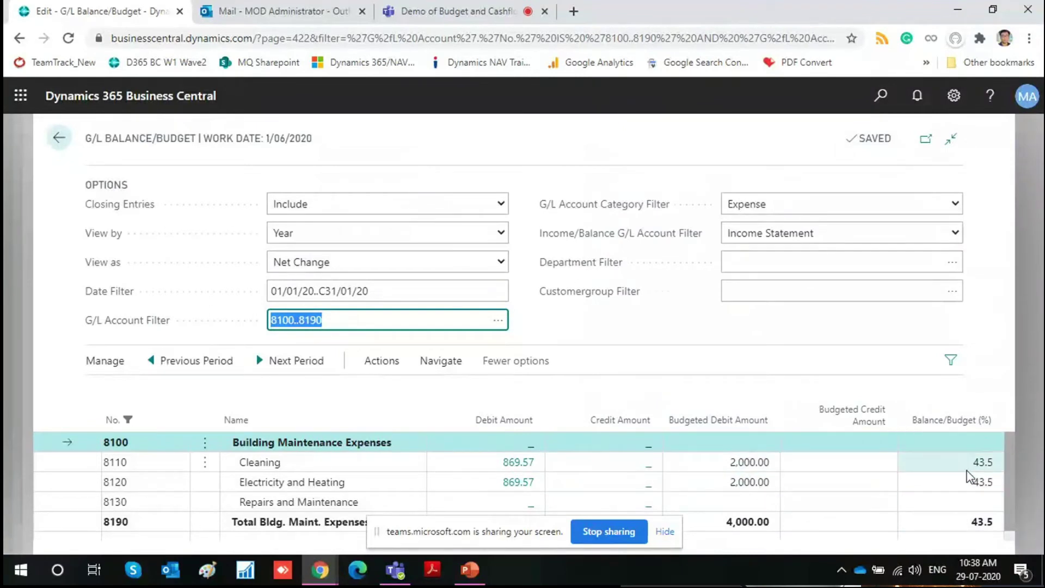
Step: Compare the January debit amounts with the budget, hide the screen-sharing bar, and check the ledger entries behind Cleaning's debit amount
scroll(823, 477, "down", 1)
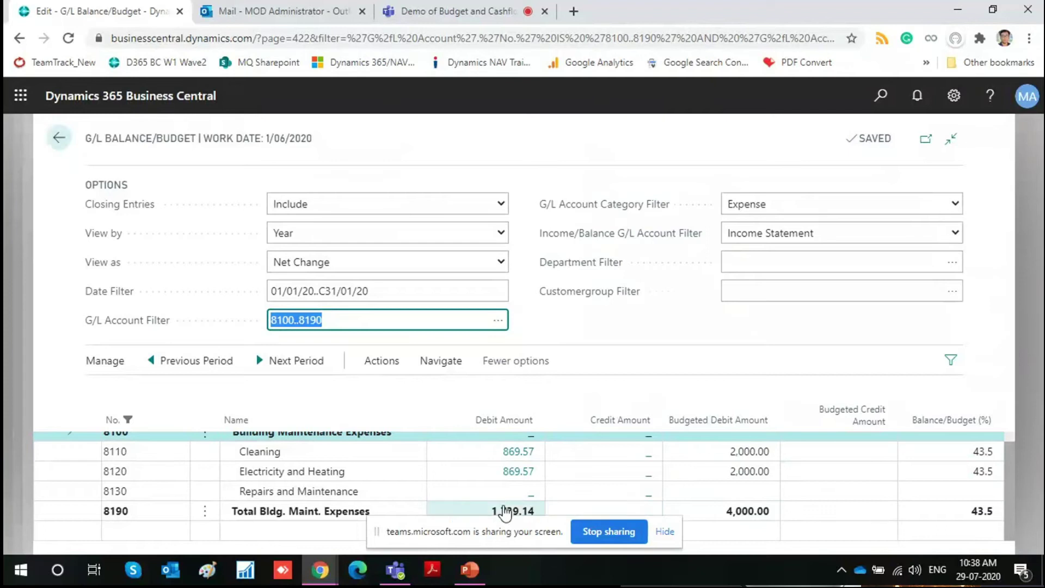
left_click(665, 531)
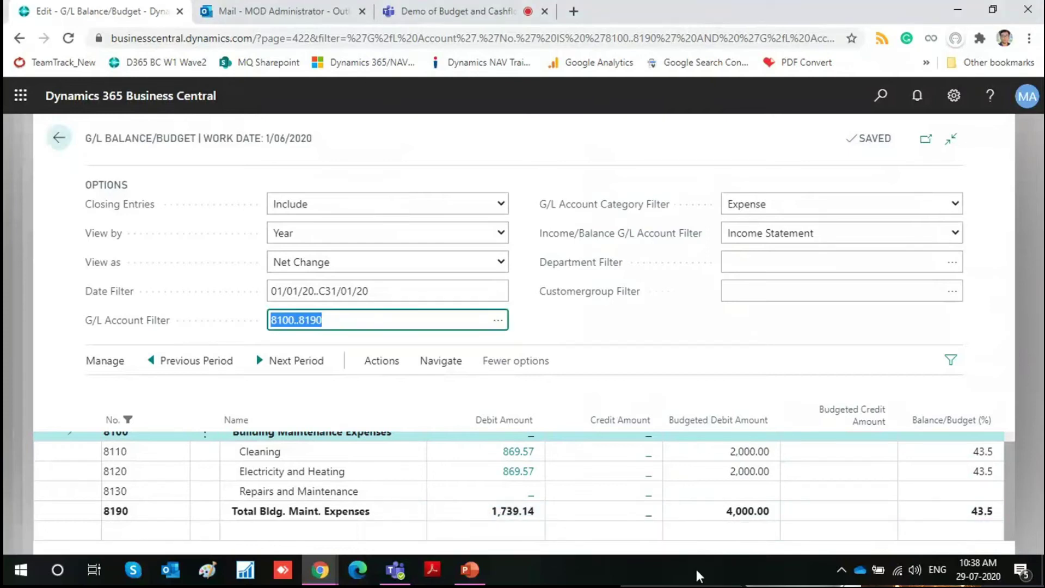
scroll(390, 481, "up", 1)
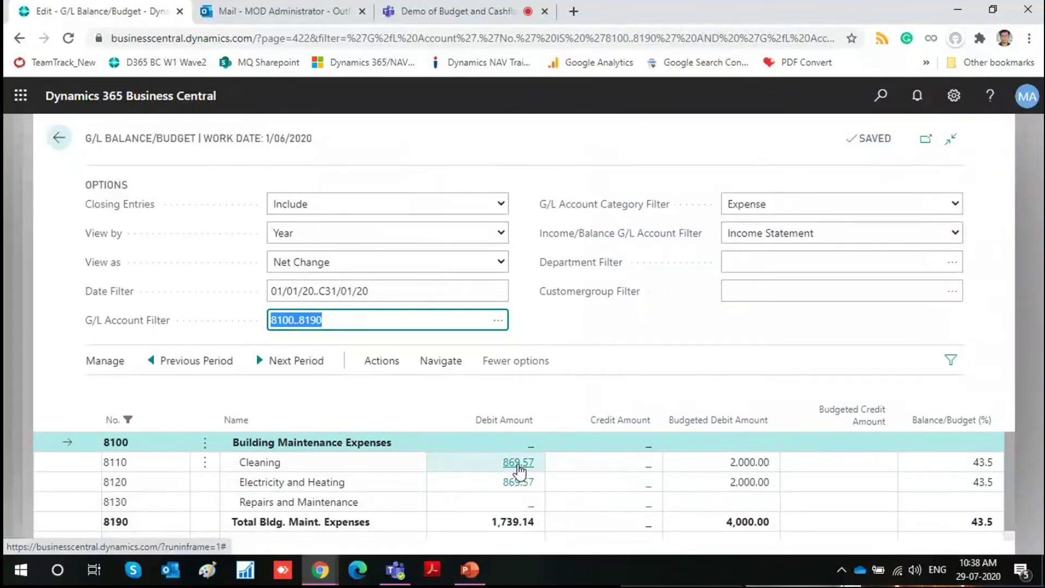
left_click(518, 466)
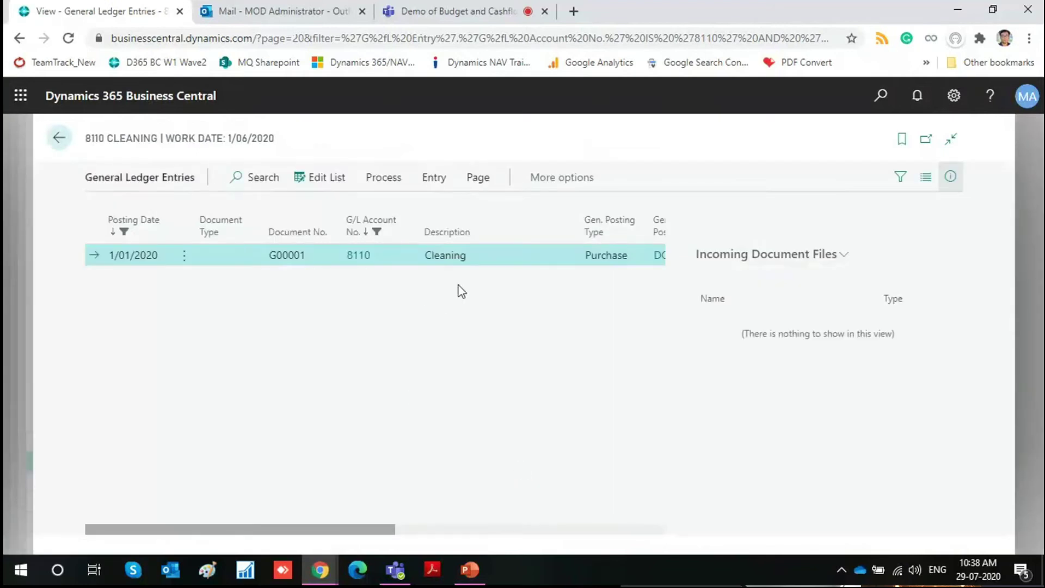
left_click(59, 139)
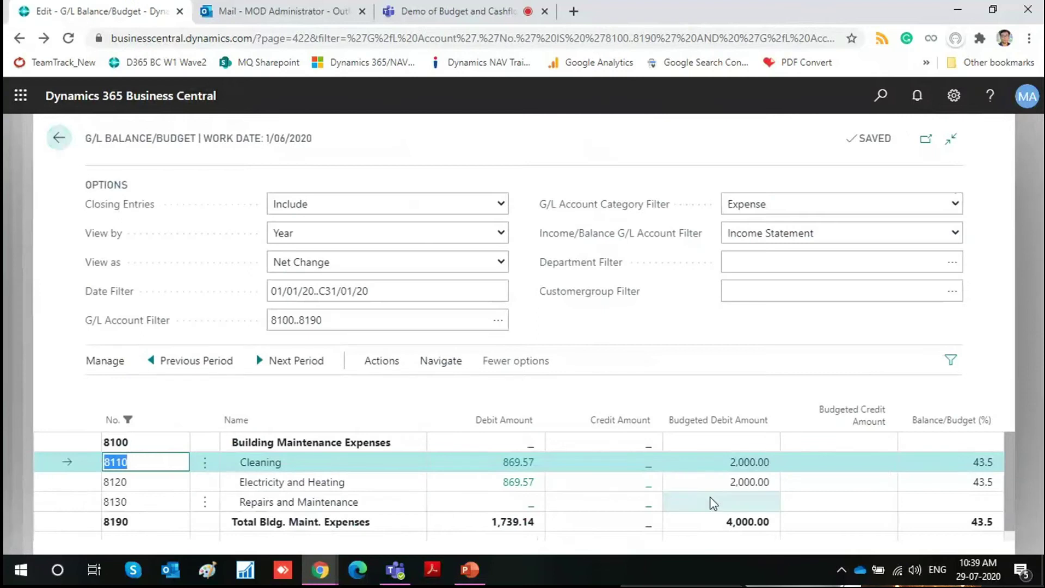
Step: Compare Cleaning's budgeted debit and credit amounts with its actual debit amount, and return to the 2020 budget
left_click(756, 461)
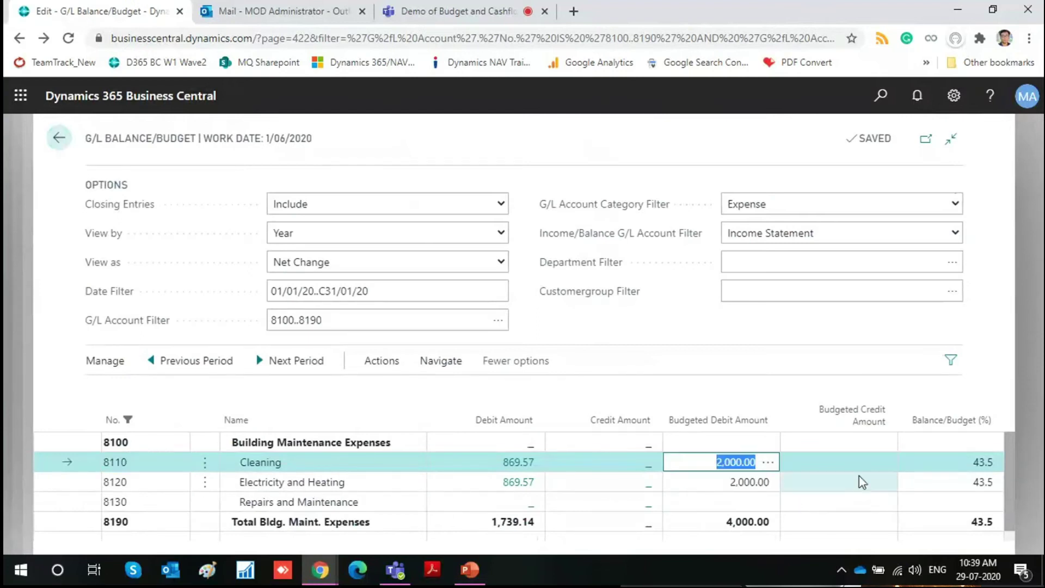
left_click(835, 462)
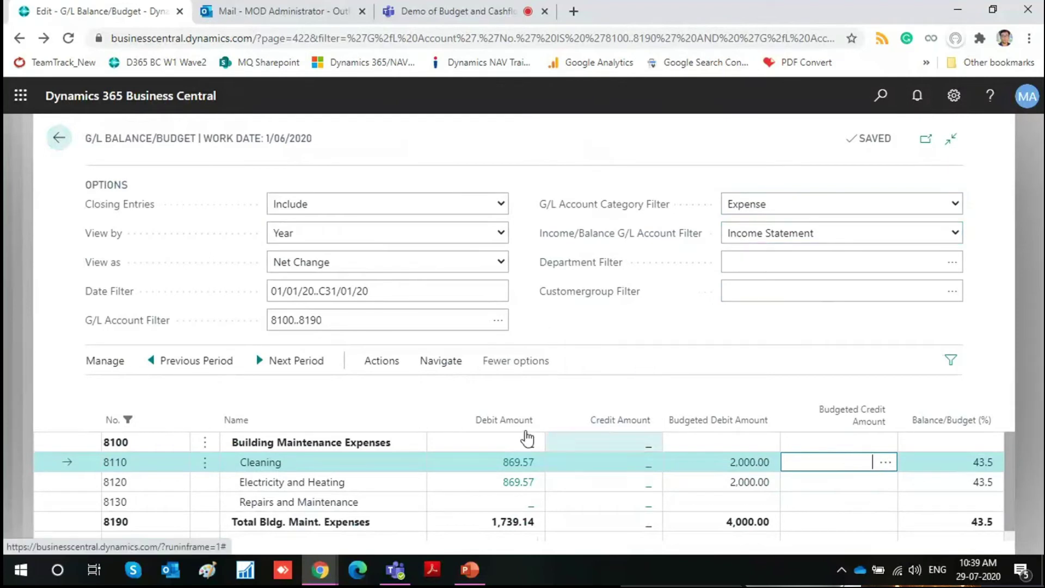
scroll(564, 502, "down", 1)
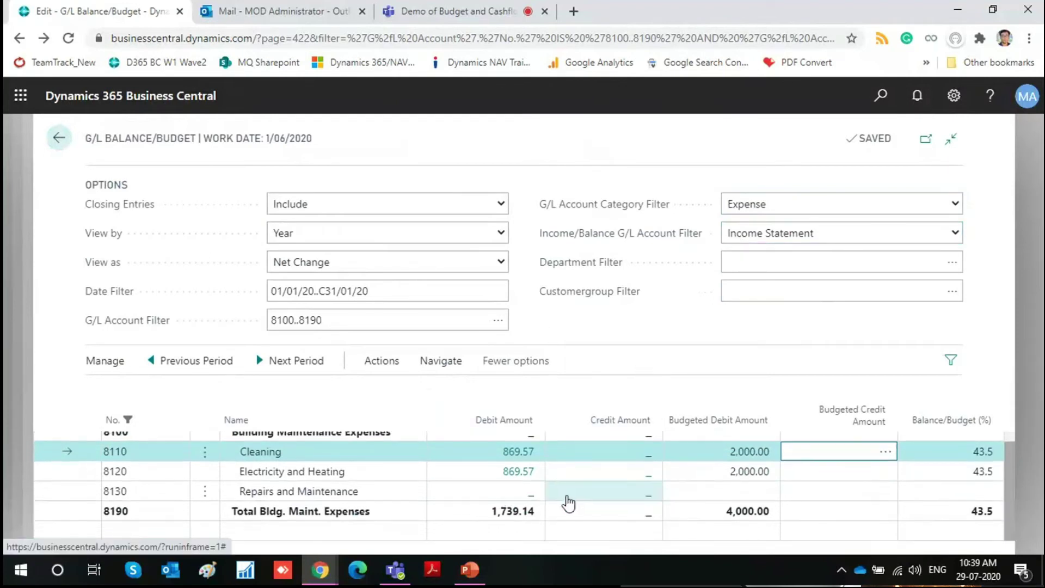
scroll(565, 502, "up", 1)
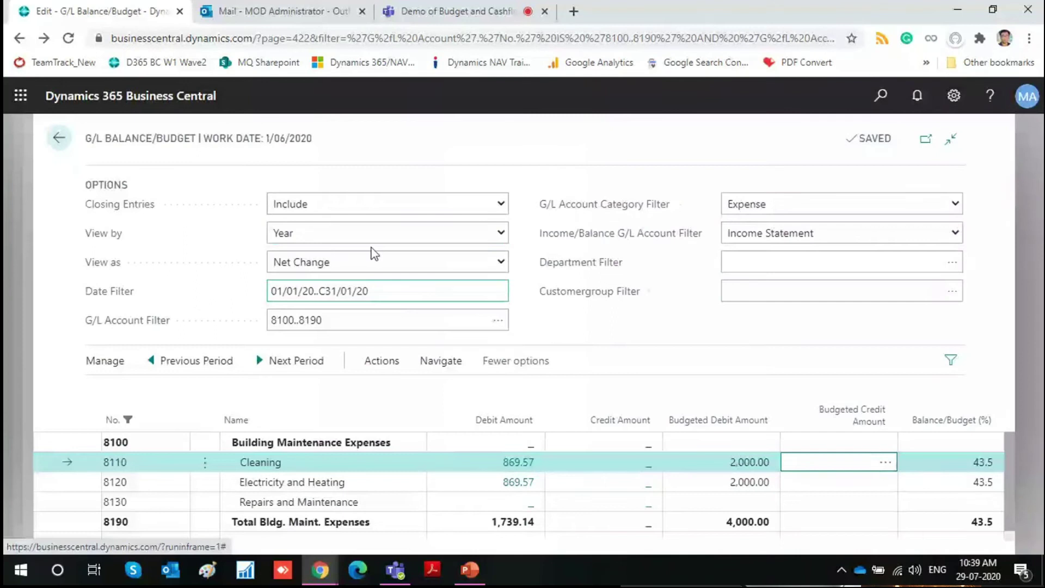
left_click(57, 141)
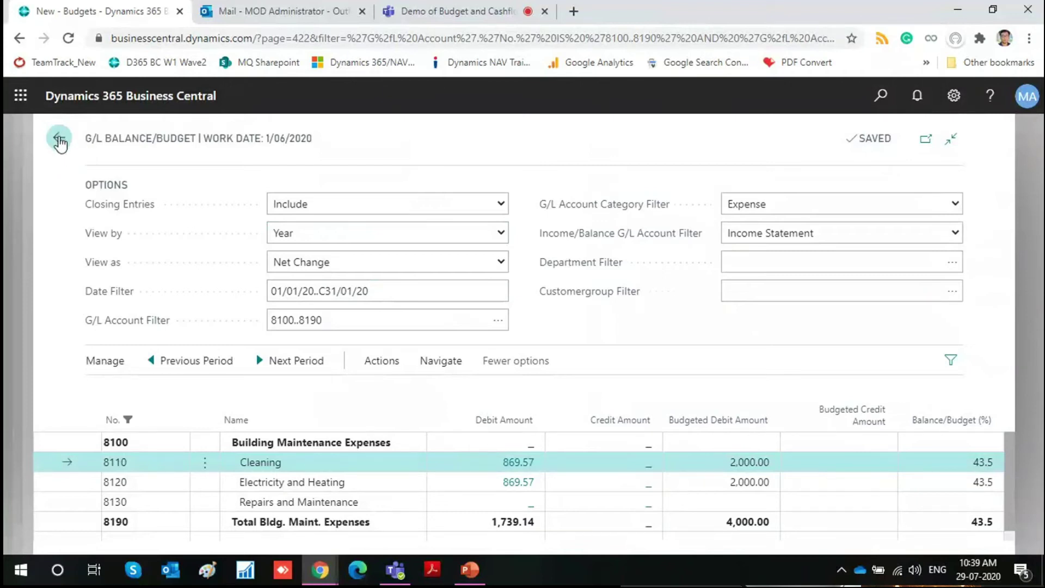
left_click(58, 140)
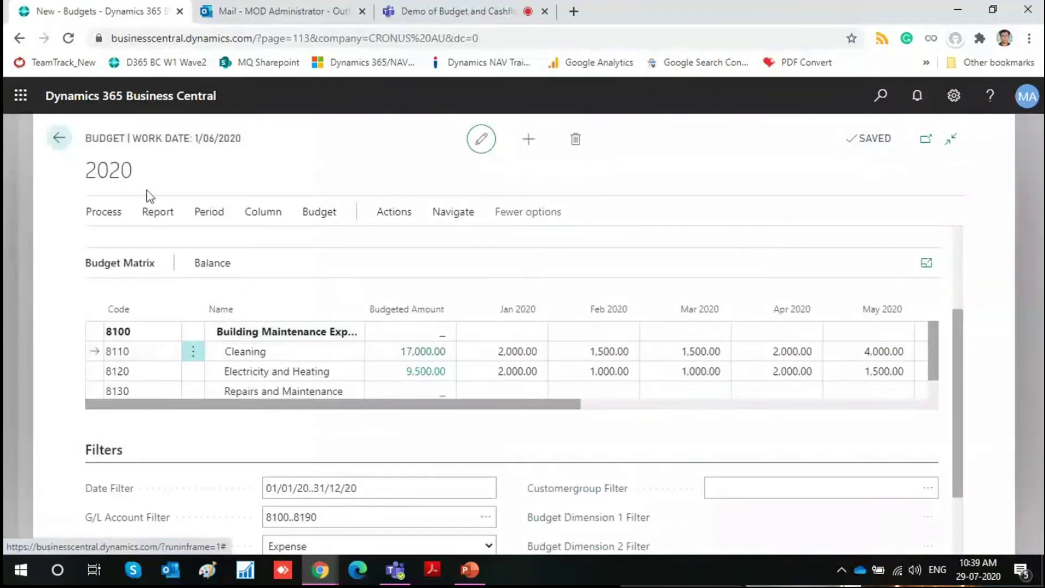
Step: Start exporting the 2020 budget to Excel with a start date of 1/01/2020 and 6 periods
left_click(386, 216)
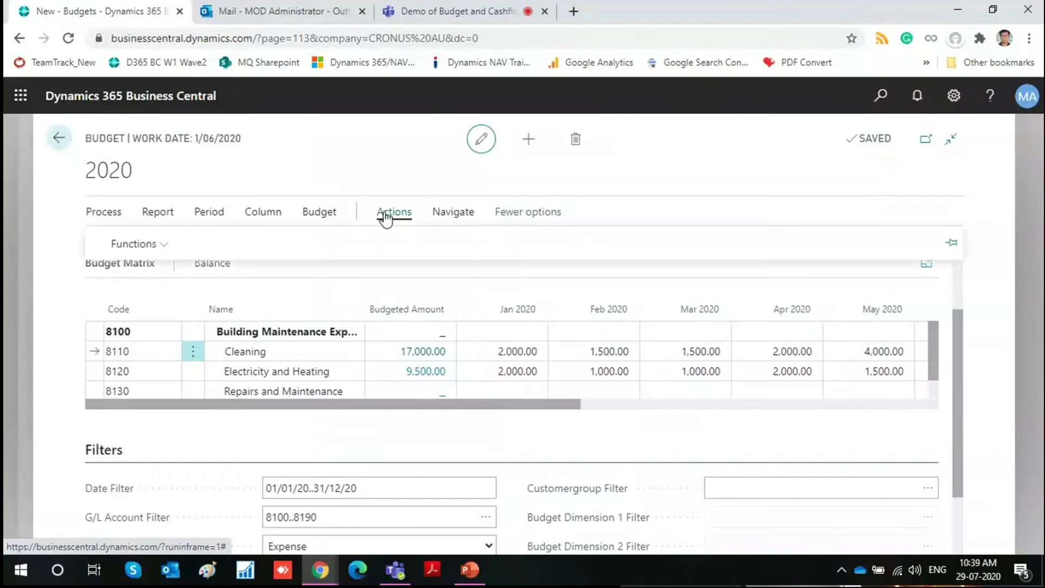
left_click(169, 209)
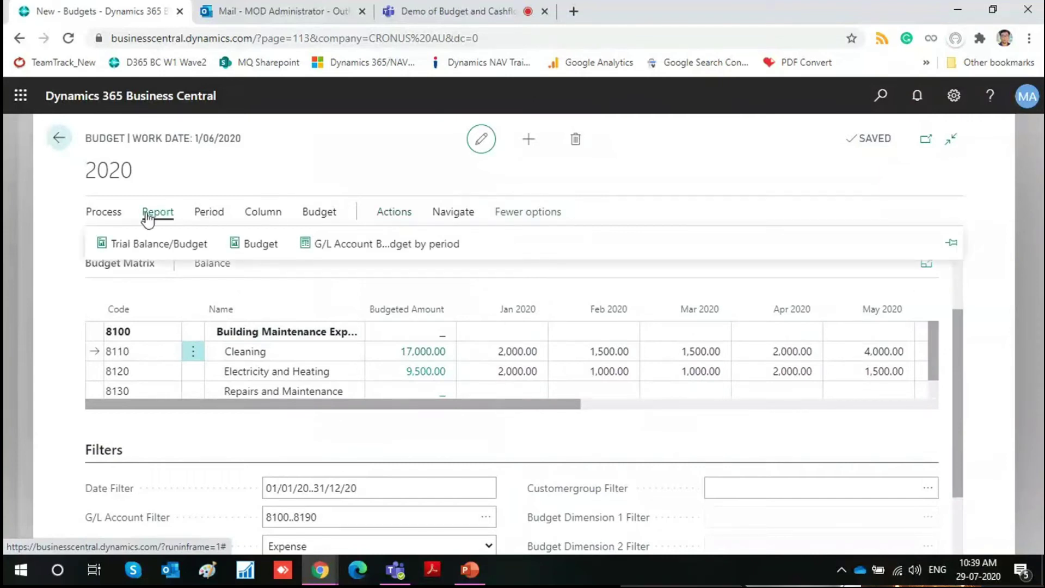
left_click(101, 217)
left_click(264, 216)
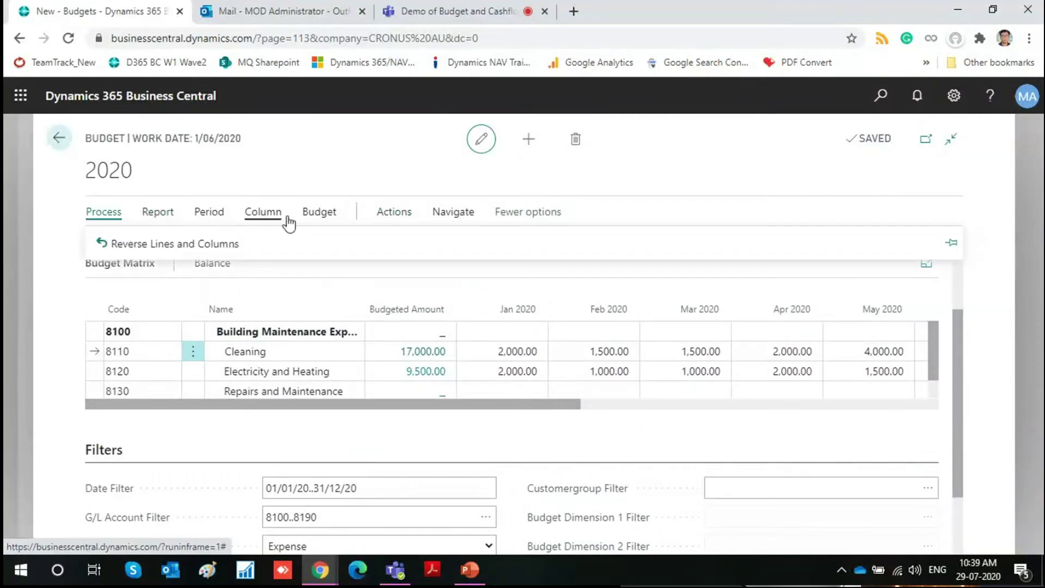
left_click(318, 217)
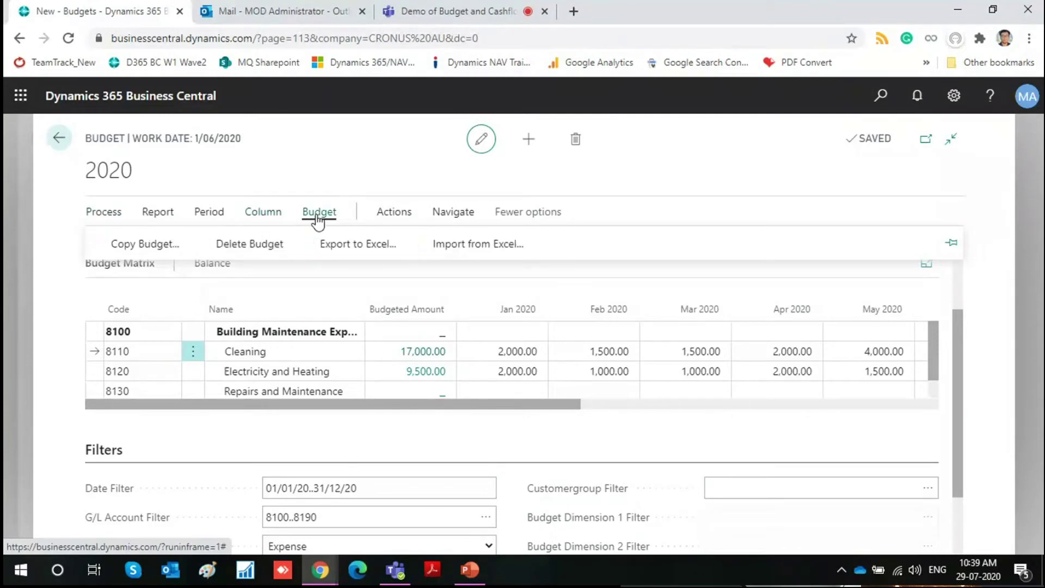
left_click(355, 248)
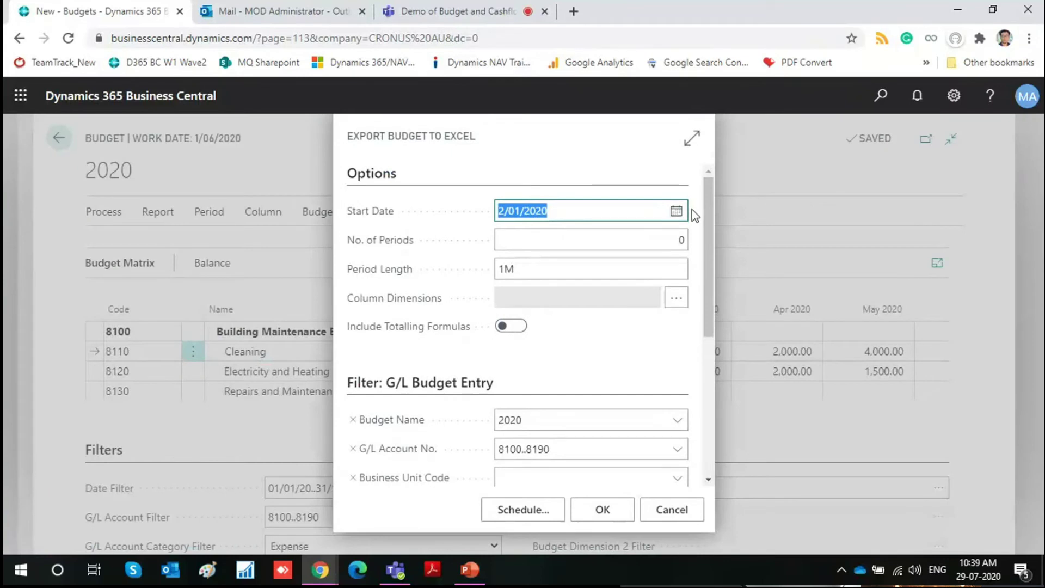
left_click(676, 210)
left_click(566, 284)
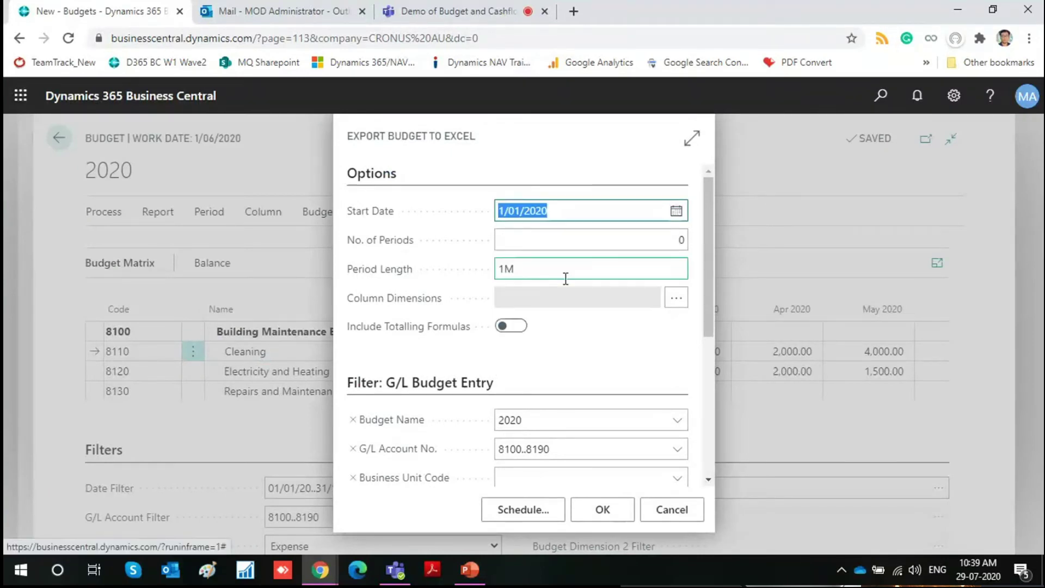
left_click(598, 244)
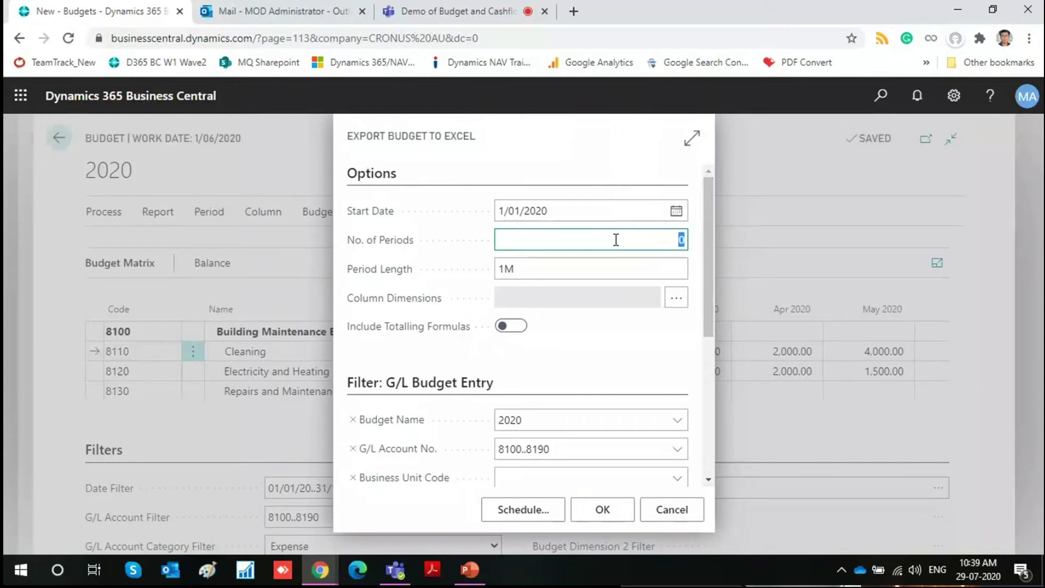
key("Tab")
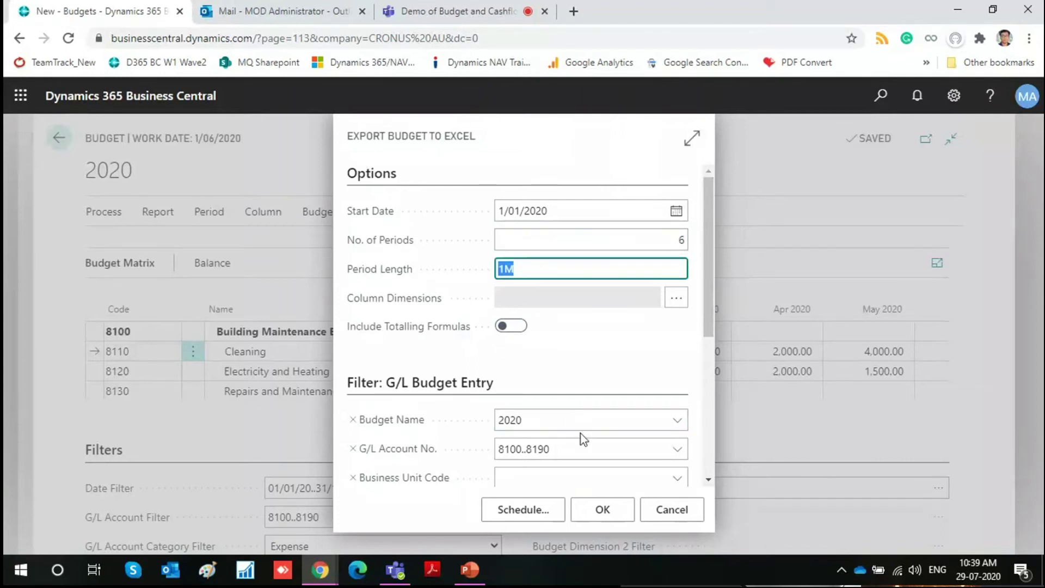
Step: Include totalling formulas in the budget export, run it and open the exported workbook
scroll(581, 436, "down", 2)
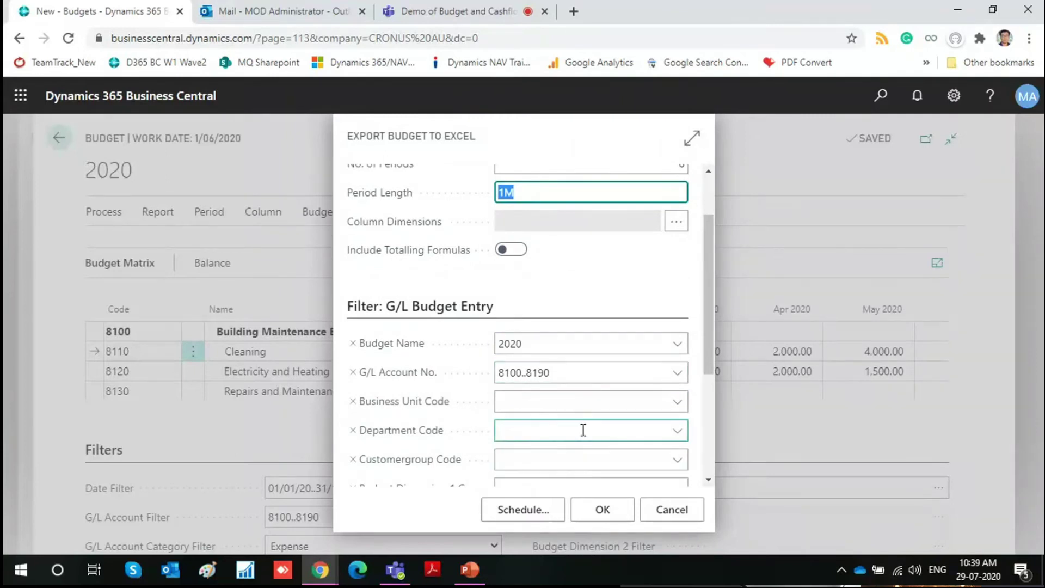
scroll(583, 411, "down", 2)
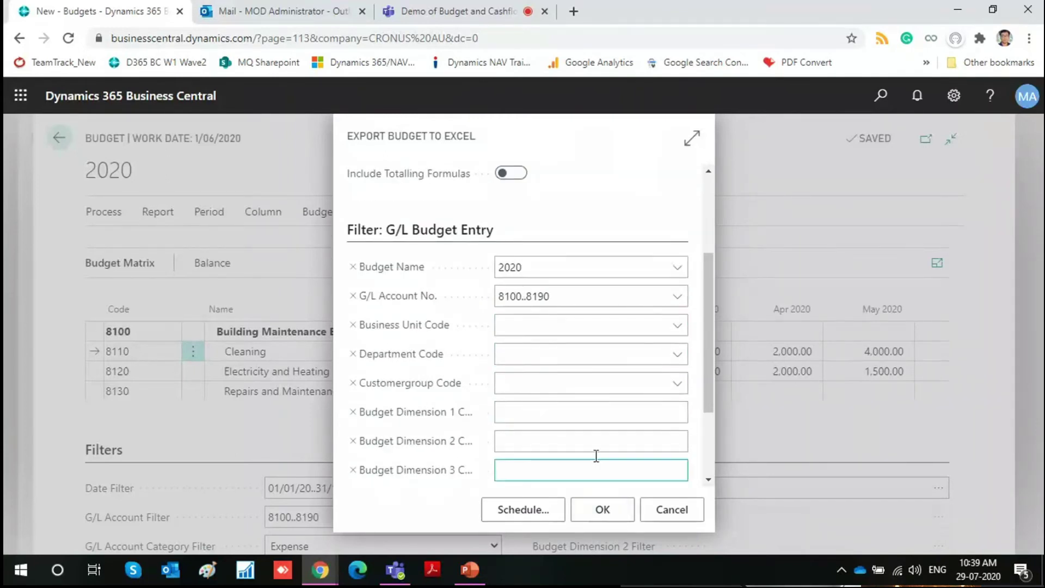
scroll(596, 456, "up", 4)
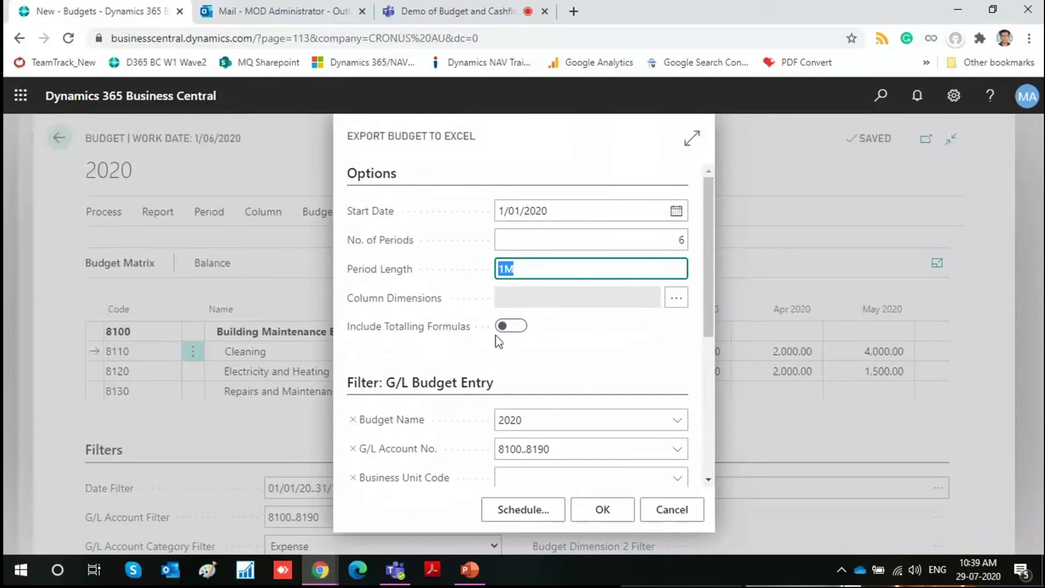
left_click(514, 328)
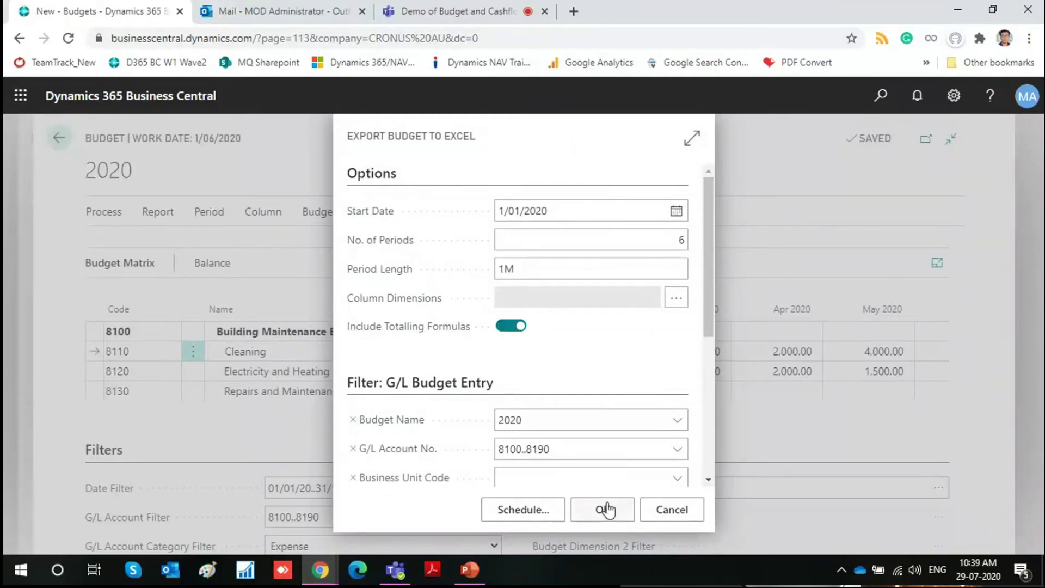
left_click(604, 509)
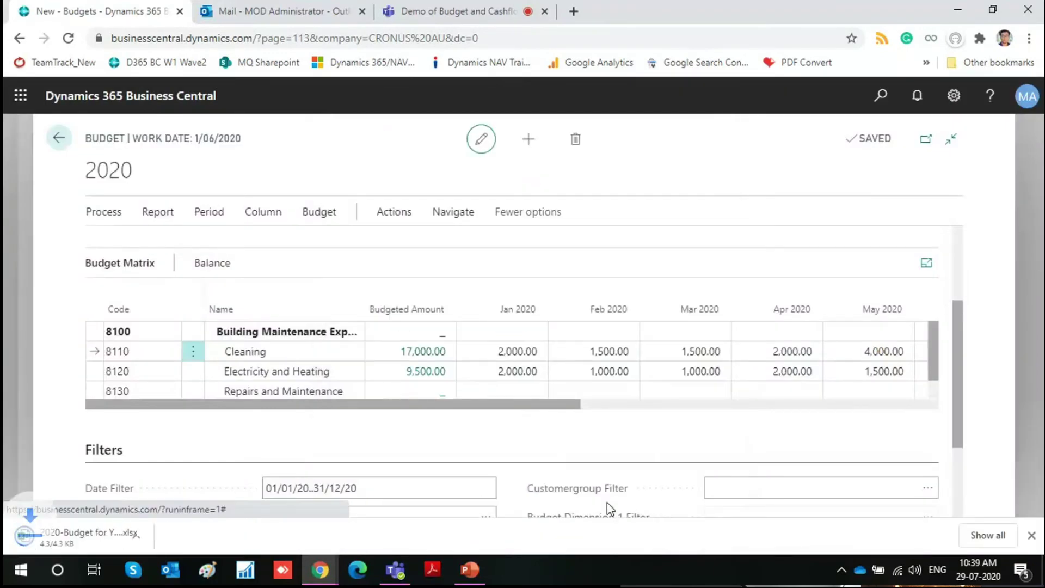
left_click(103, 531)
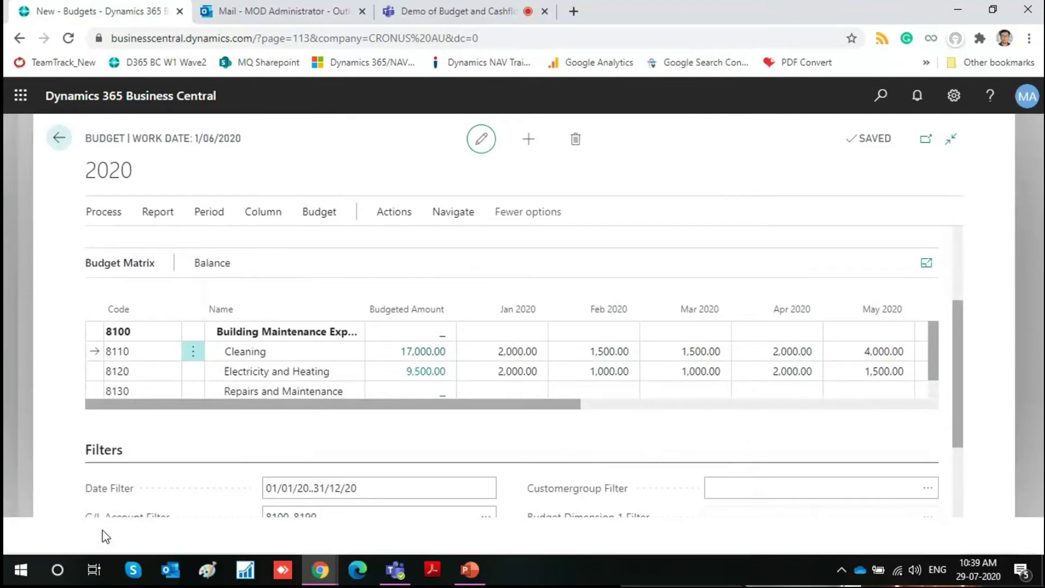
Step: Enable editing in the exported Excel workbook and auto-fit all column widths to their contents
mouse_move(397, 299)
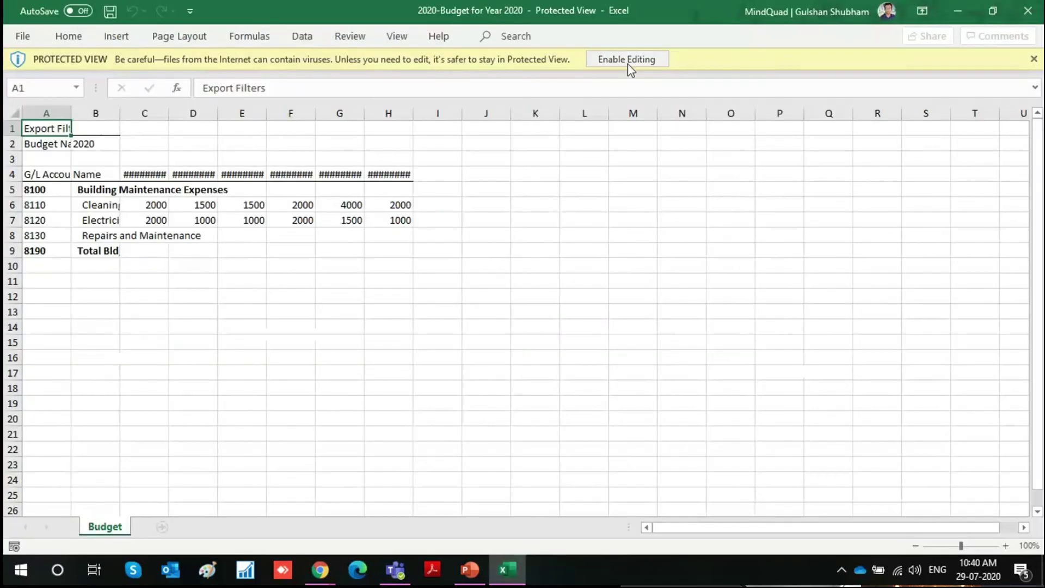
left_click(628, 63)
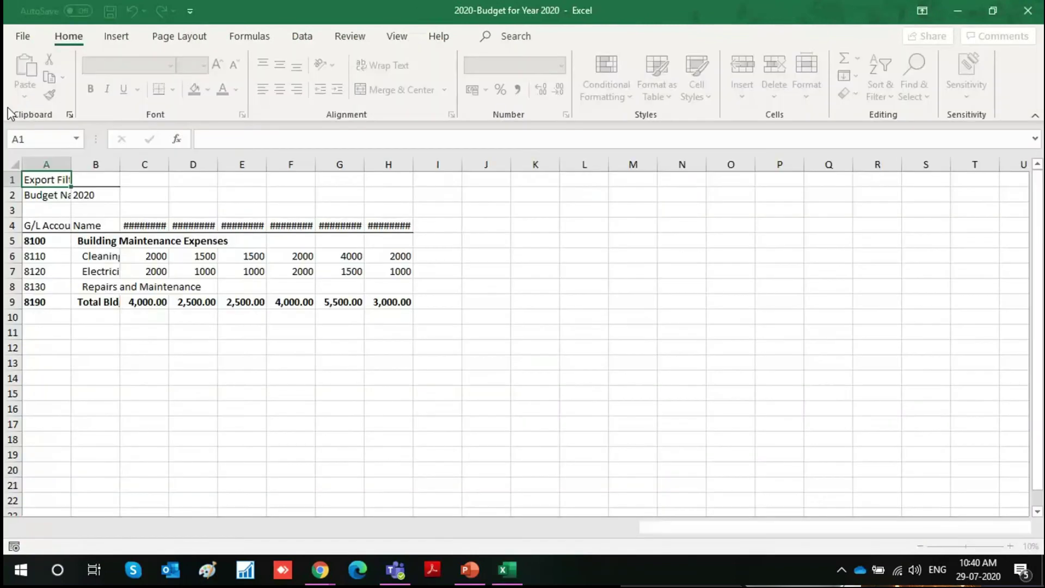
left_click(14, 163)
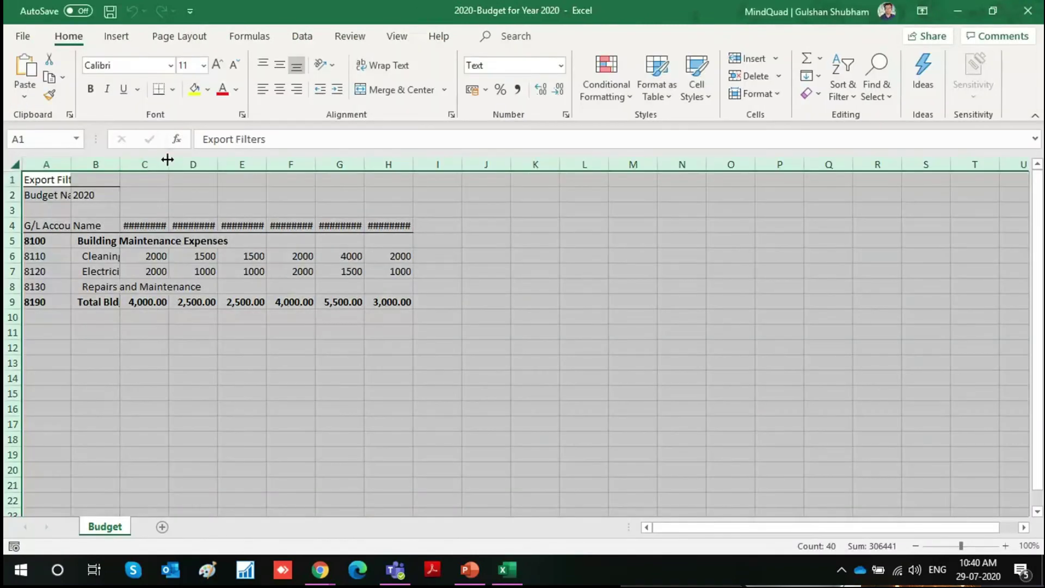
double_click(169, 164)
left_click(634, 263)
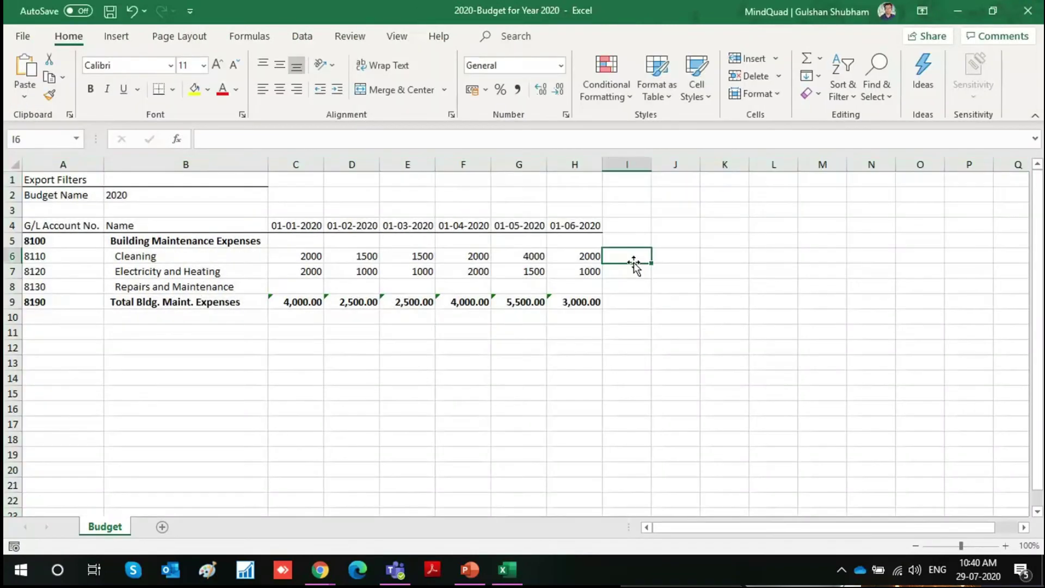
Step: Set the 01-05-2020 budget amounts to 1000 for both Cleaning and Electricity and Heating
left_click(526, 256)
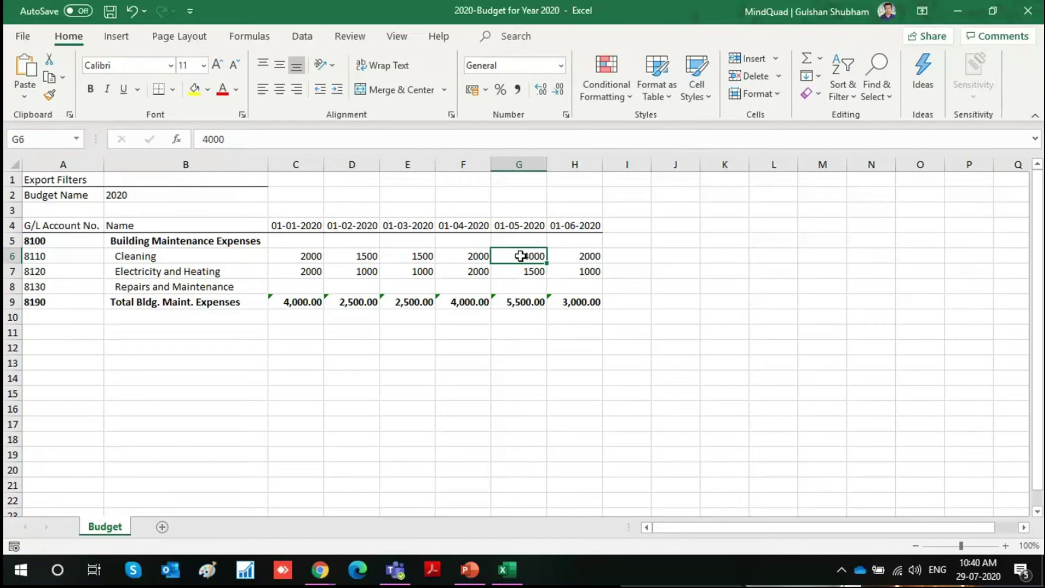
type("1000")
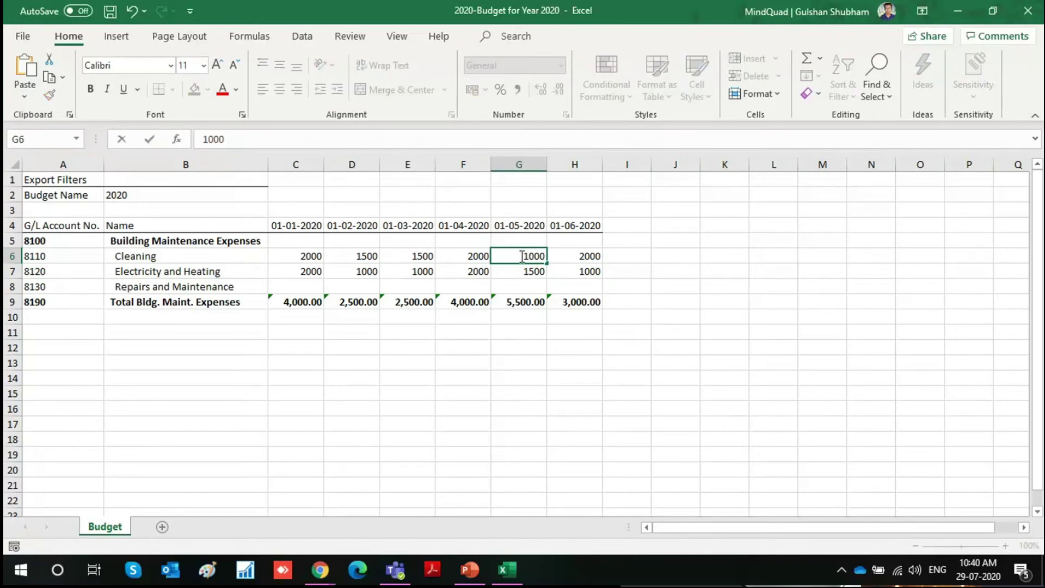
key("Return")
type("200")
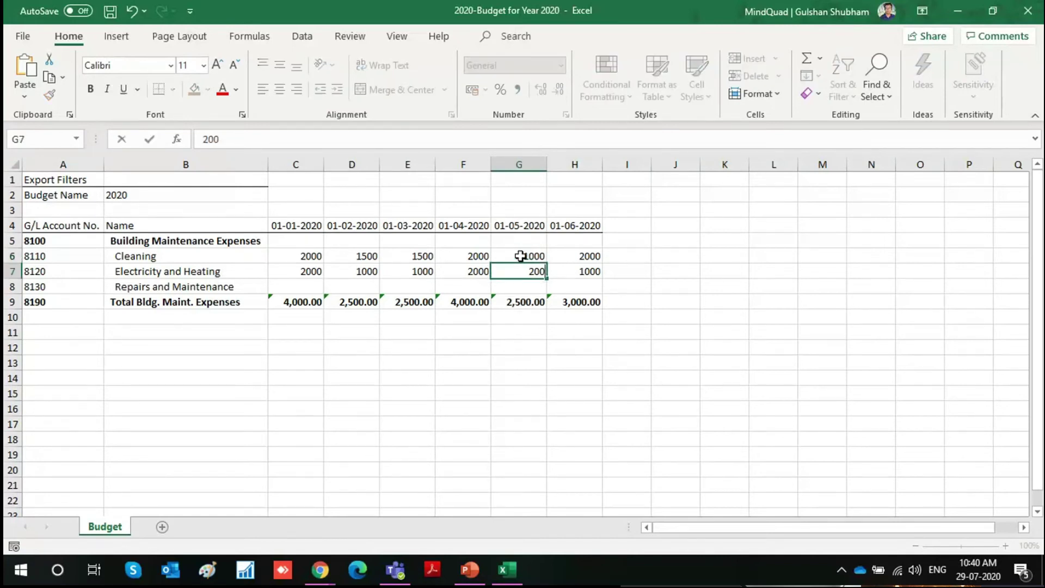
key("ctrl+Return")
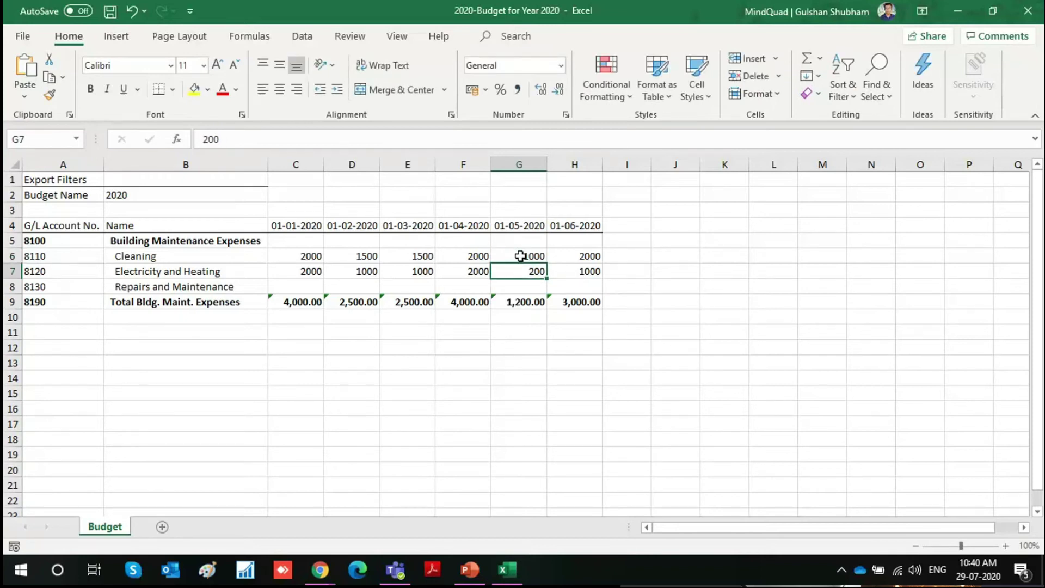
type("1000")
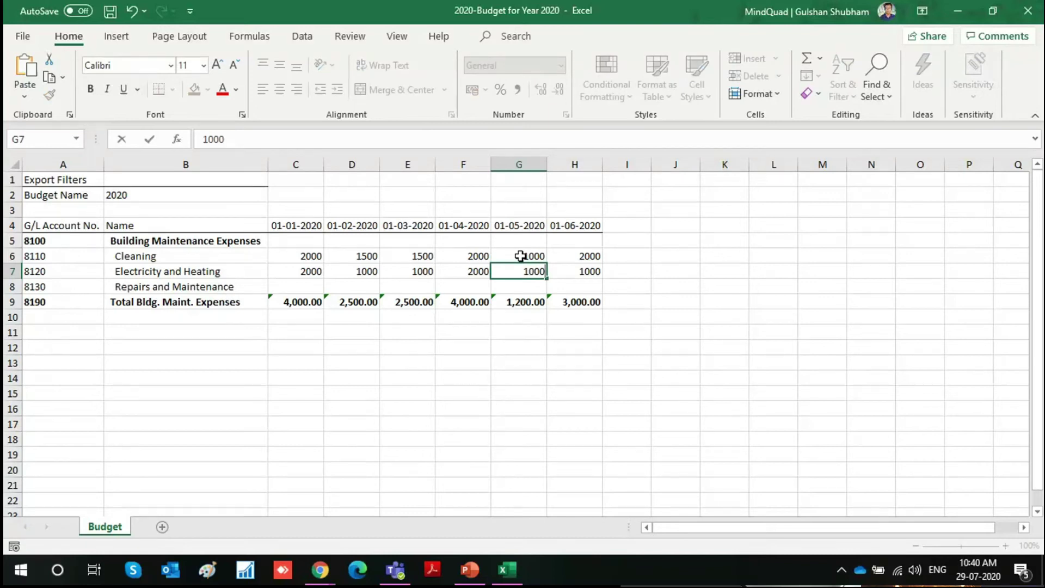
left_click(521, 256)
left_click(750, 270)
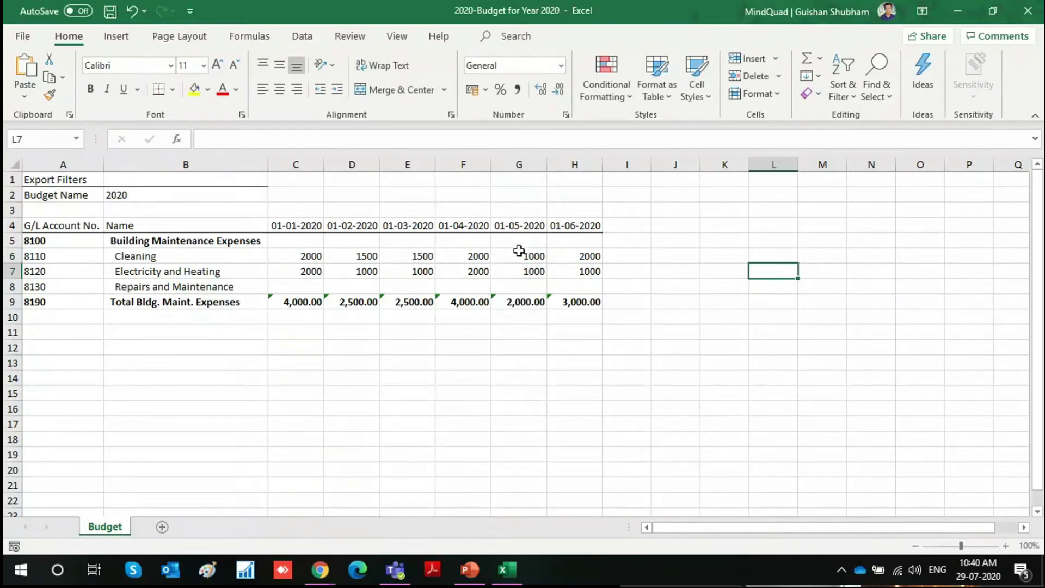
Step: Save the edited workbook to the Desktop as an Excel Workbook named 2020-Budget for Year 2020 and close it
left_click(24, 38)
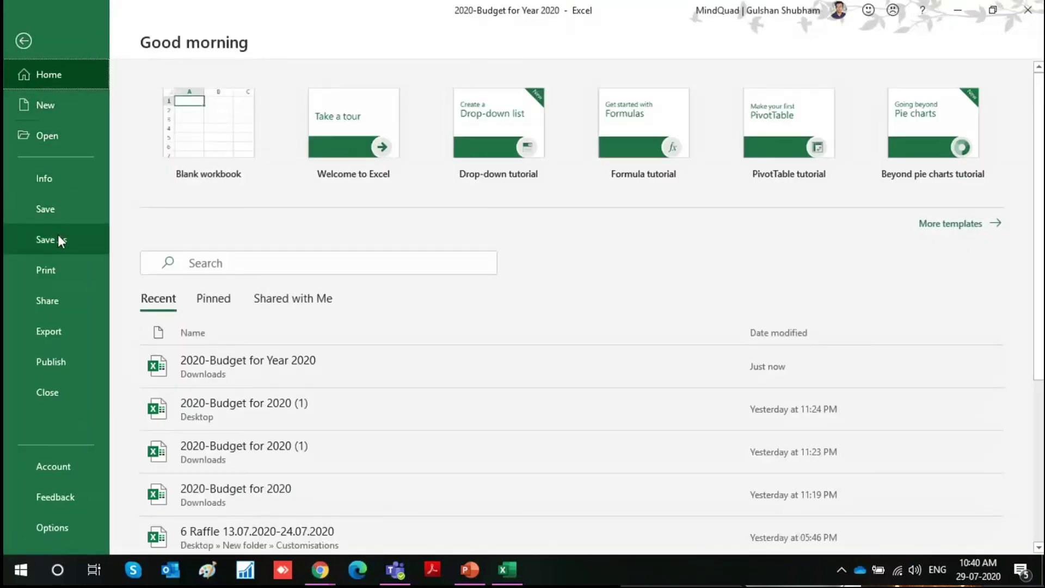
left_click(59, 237)
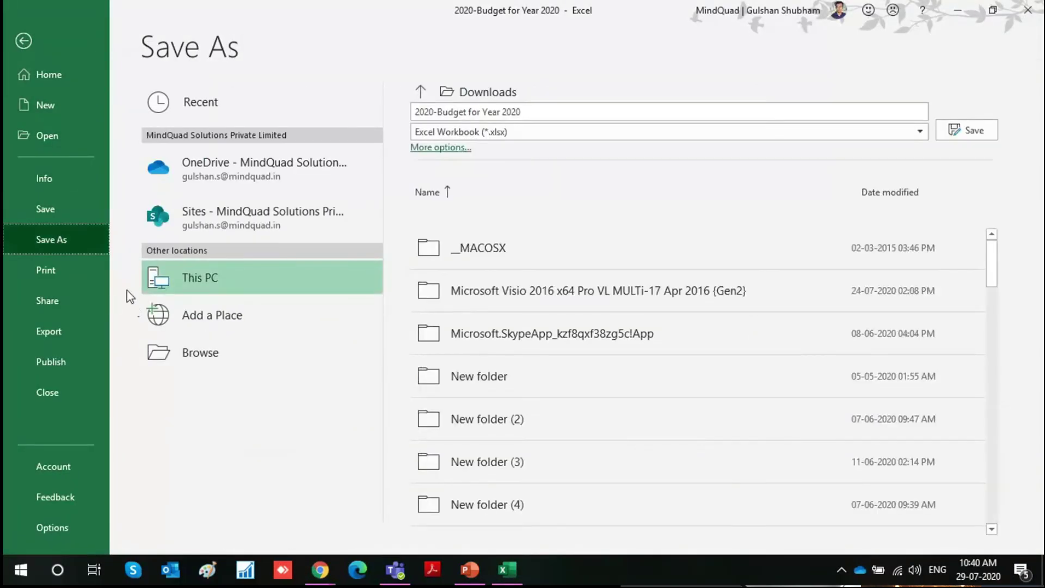
left_click(202, 354)
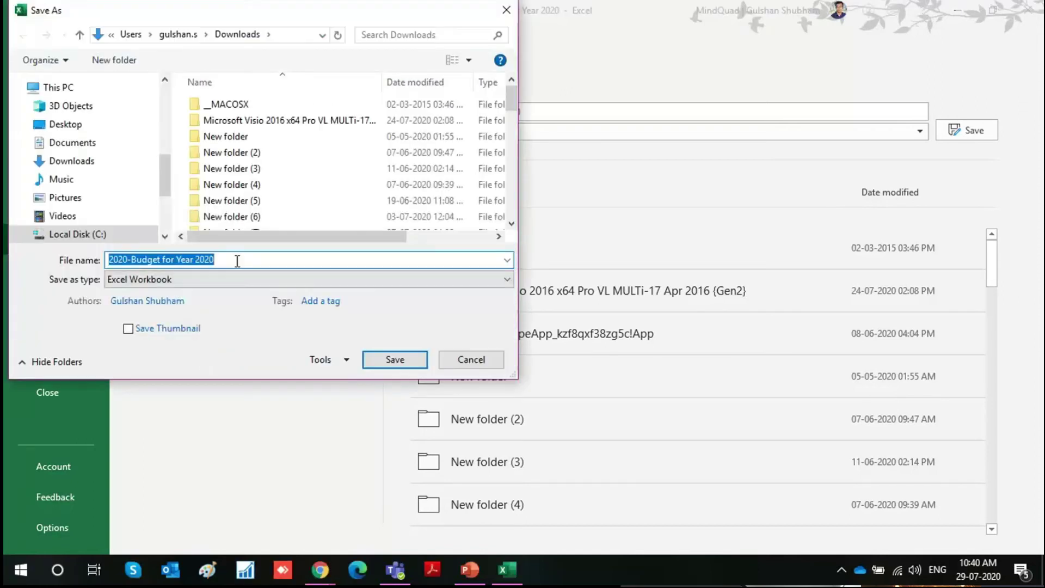
left_click(84, 127)
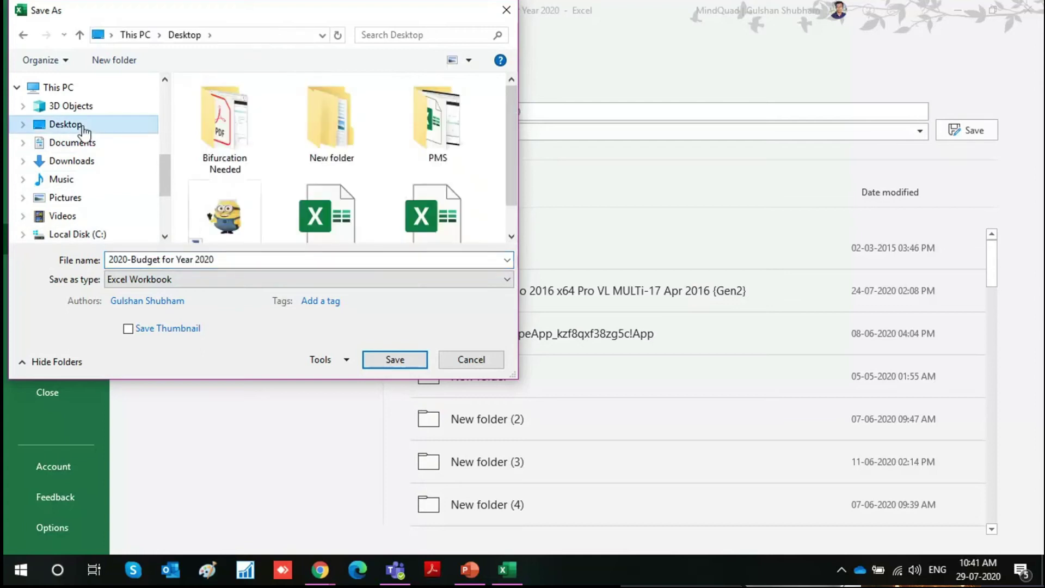
left_click_drag(506, 172, 514, 215)
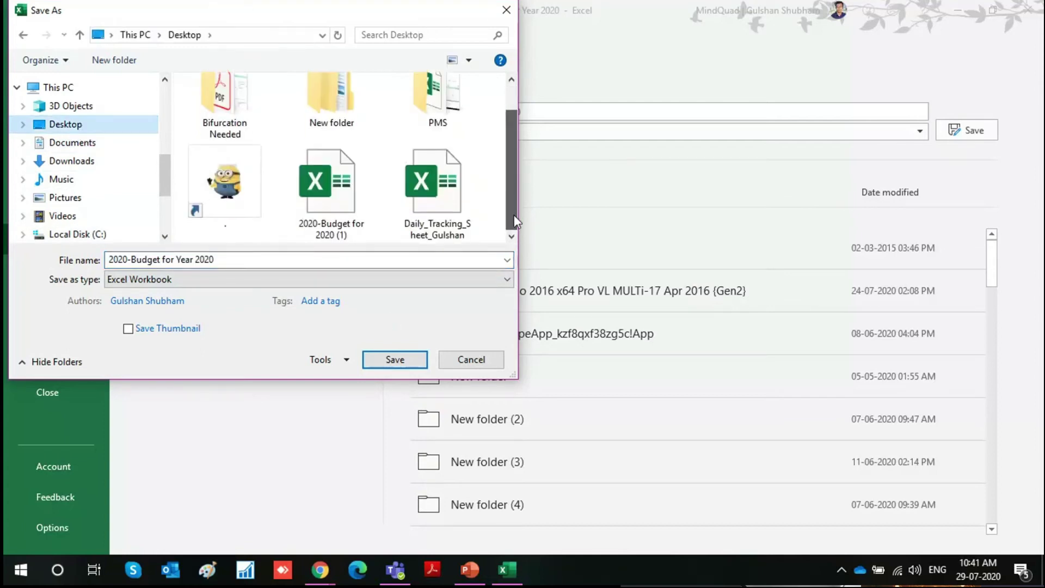
left_click(387, 359)
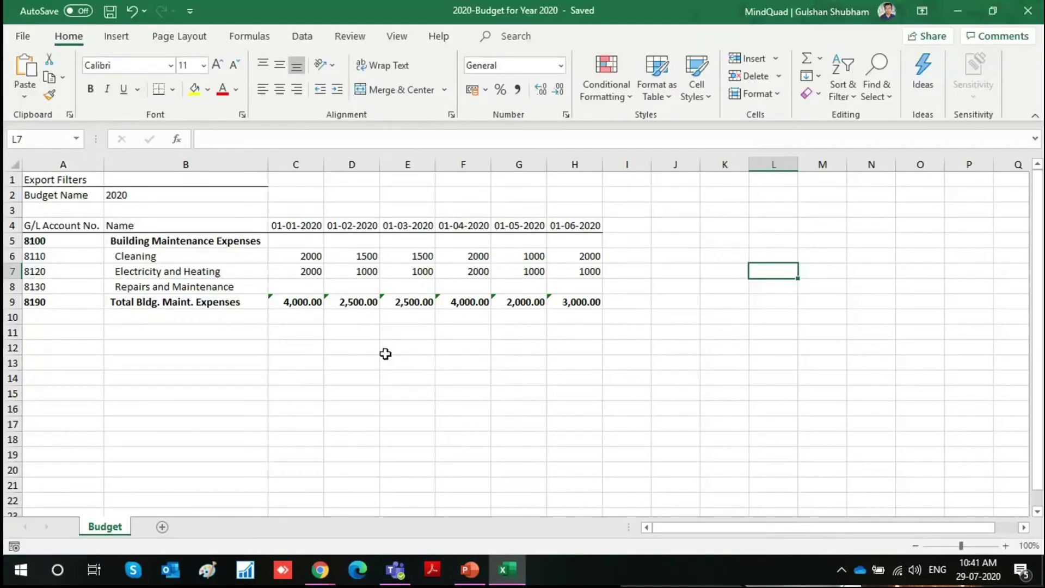
left_click(385, 354)
left_click(703, 273)
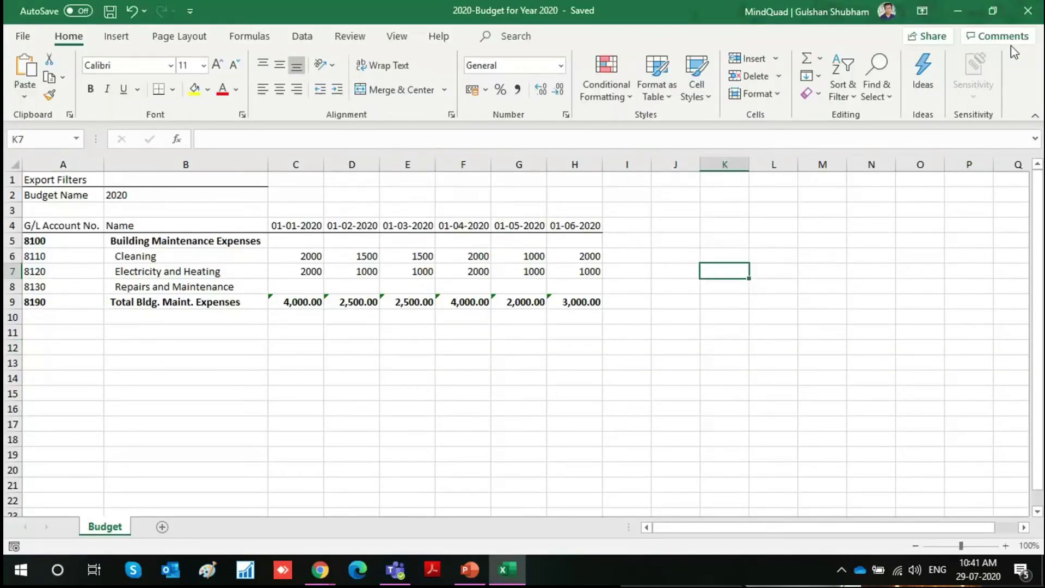
left_click(1029, 11)
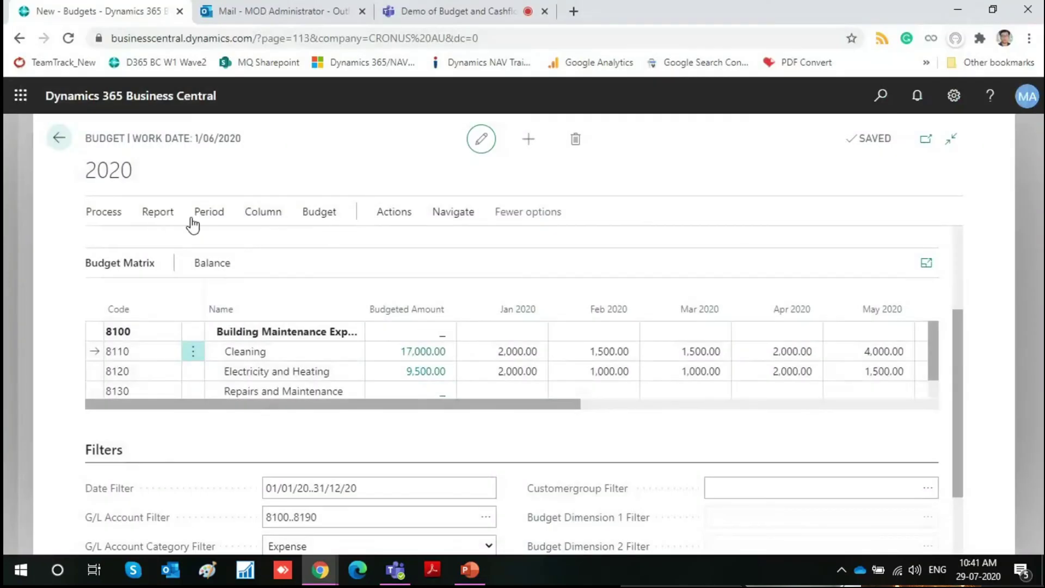
Step: Start an Excel import into the 2020 budget with the Replace entries option and the description Imported from Excel 01/06/20
left_click(270, 213)
left_click(308, 216)
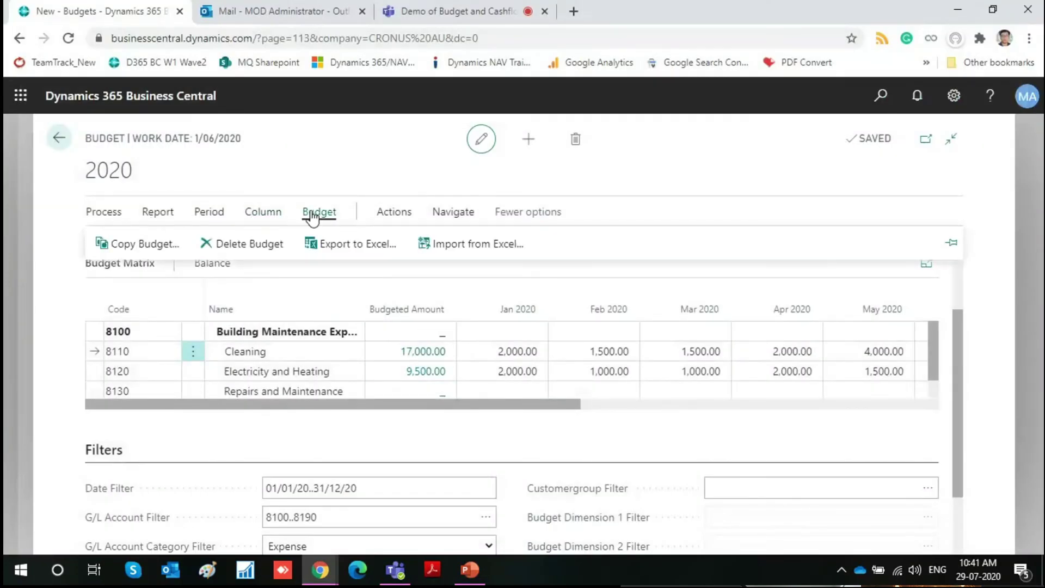
left_click(433, 245)
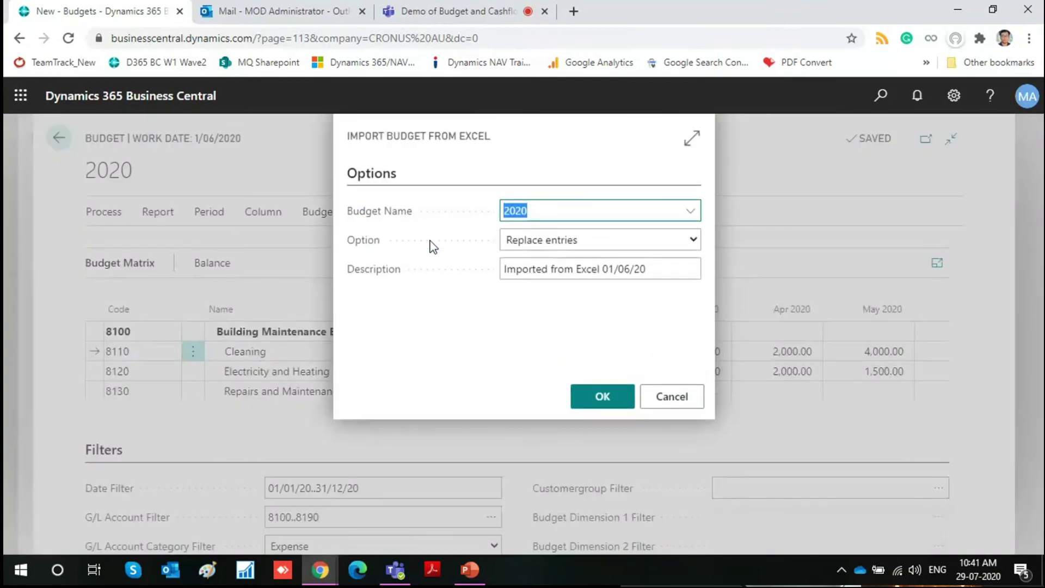
left_click(696, 241)
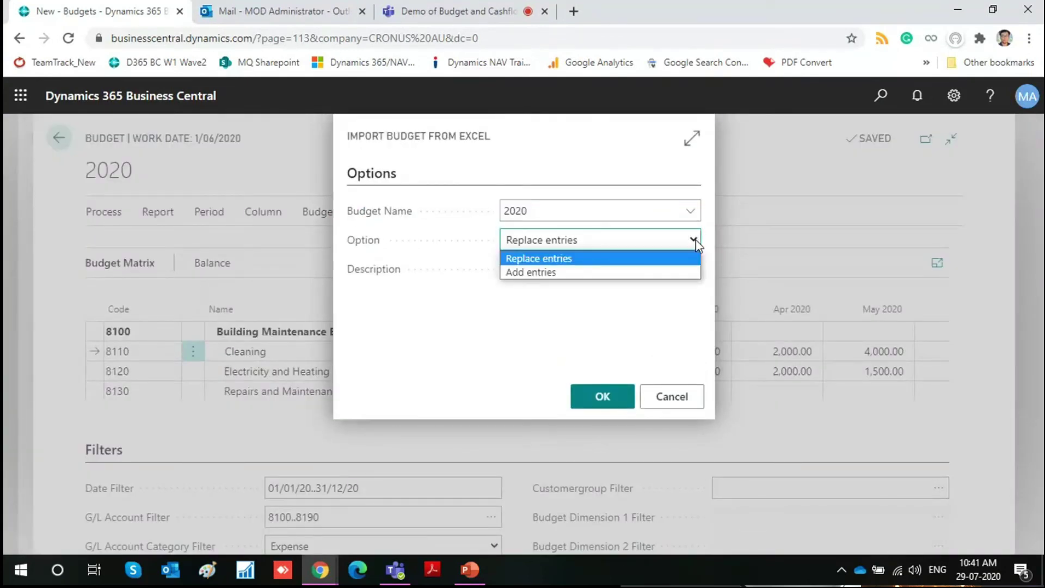
left_click(695, 241)
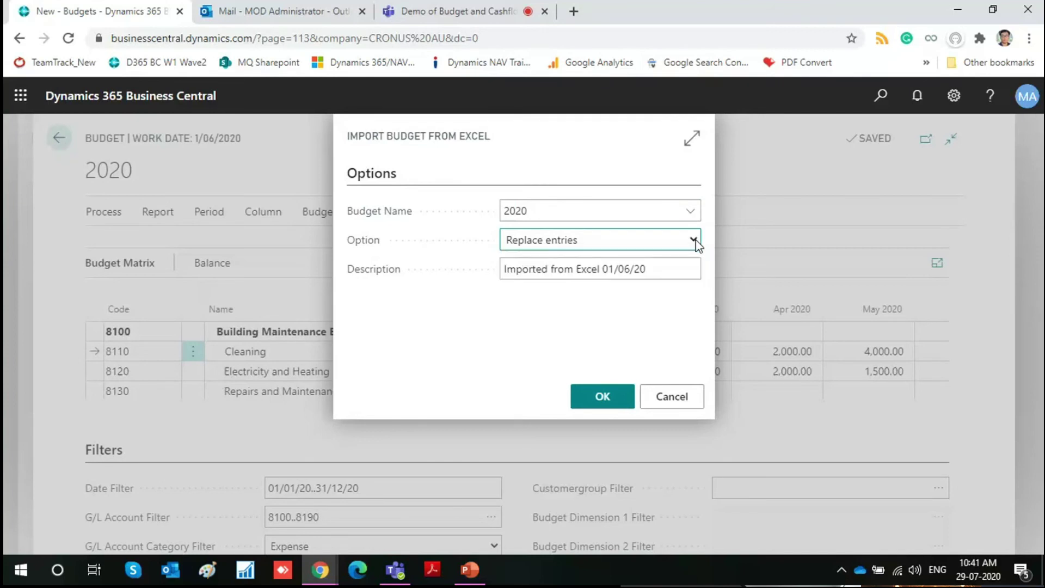
left_click(656, 269)
double_click(520, 271)
left_click_drag(520, 270, 656, 269)
left_click(656, 269)
left_click(605, 399)
Step: Import the Desktop file 2020-Budget for Year 2020 and confirm replacing the entries of the 2020 budget
left_click(593, 191)
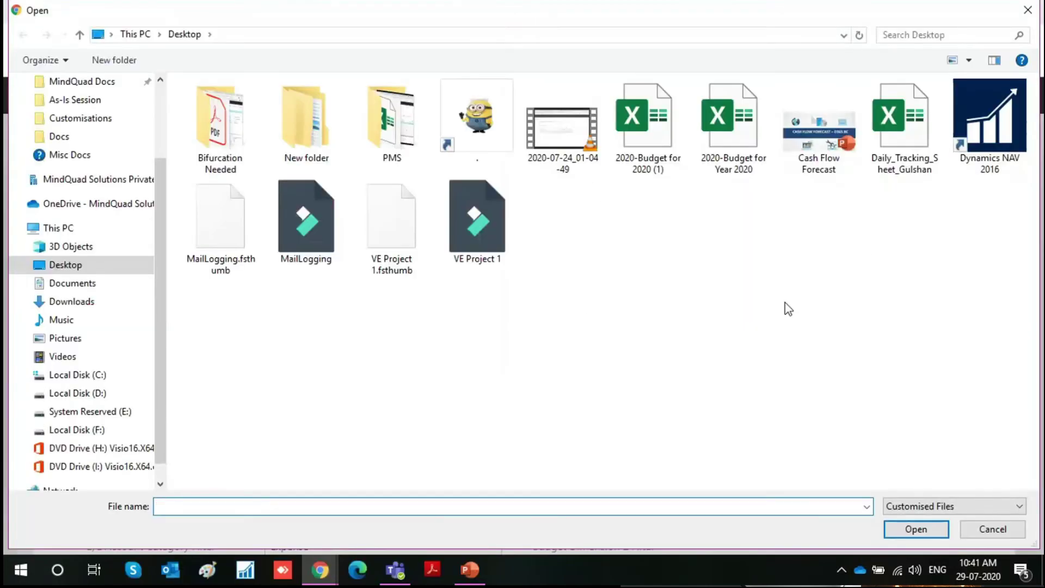
left_click(729, 149)
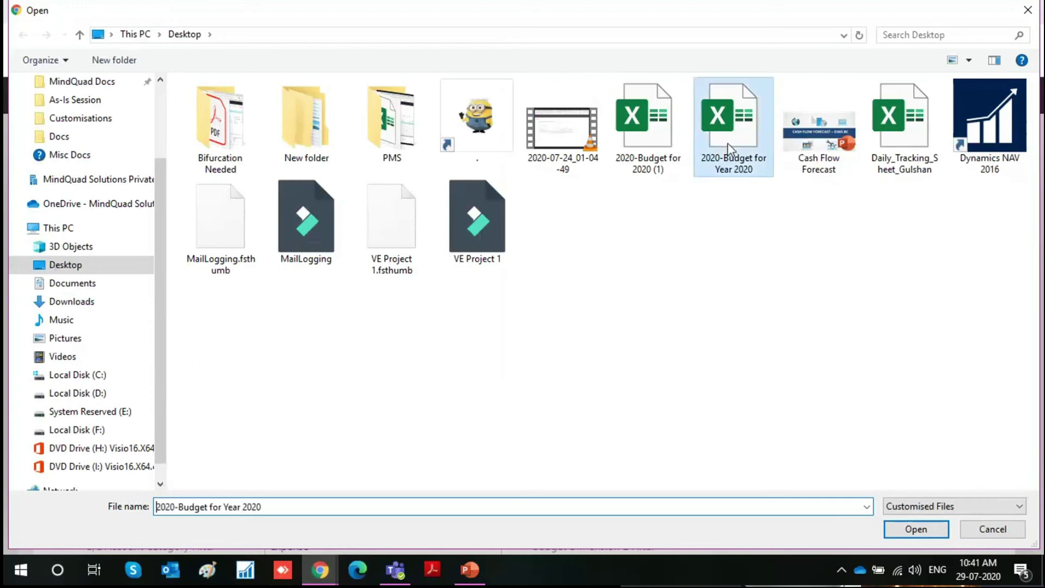
left_click(906, 530)
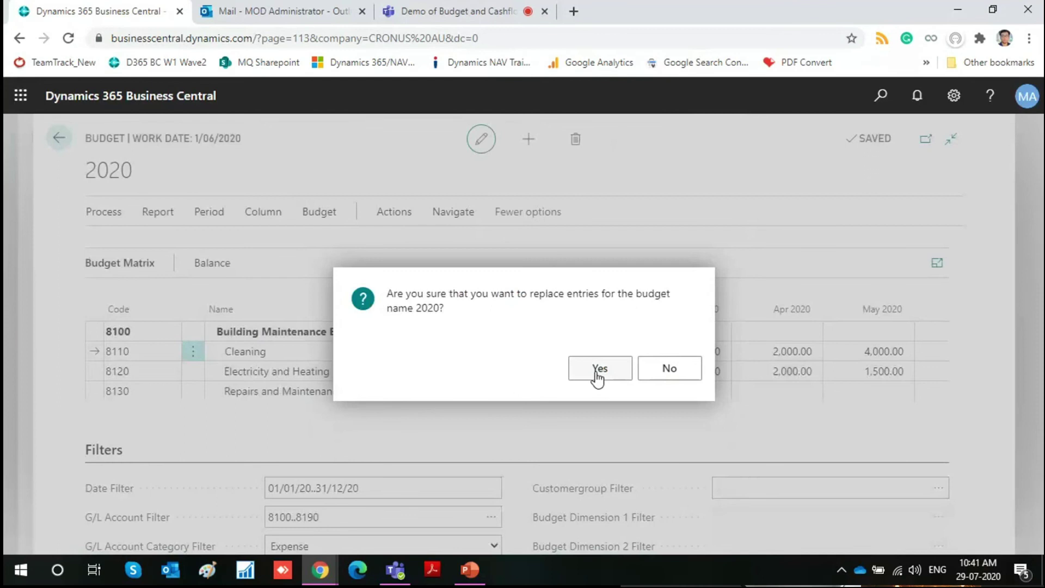
left_click(599, 370)
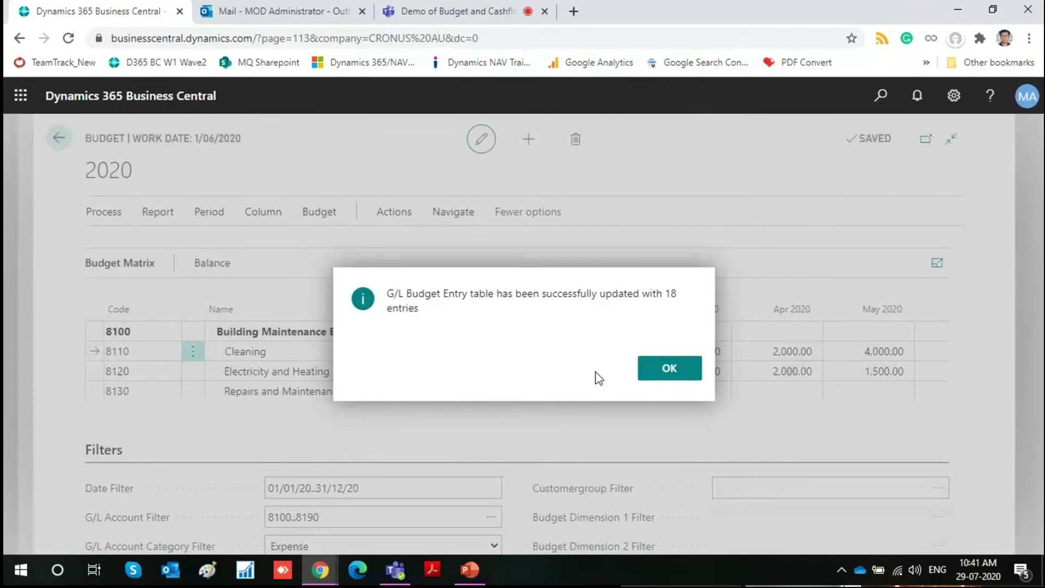
left_click(658, 370)
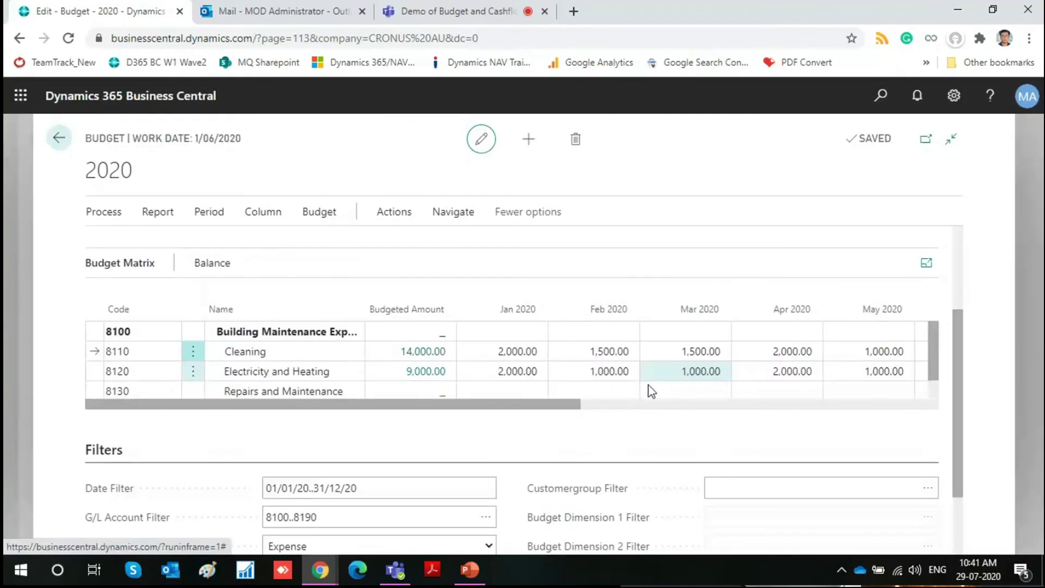
left_click_drag(534, 404, 334, 397)
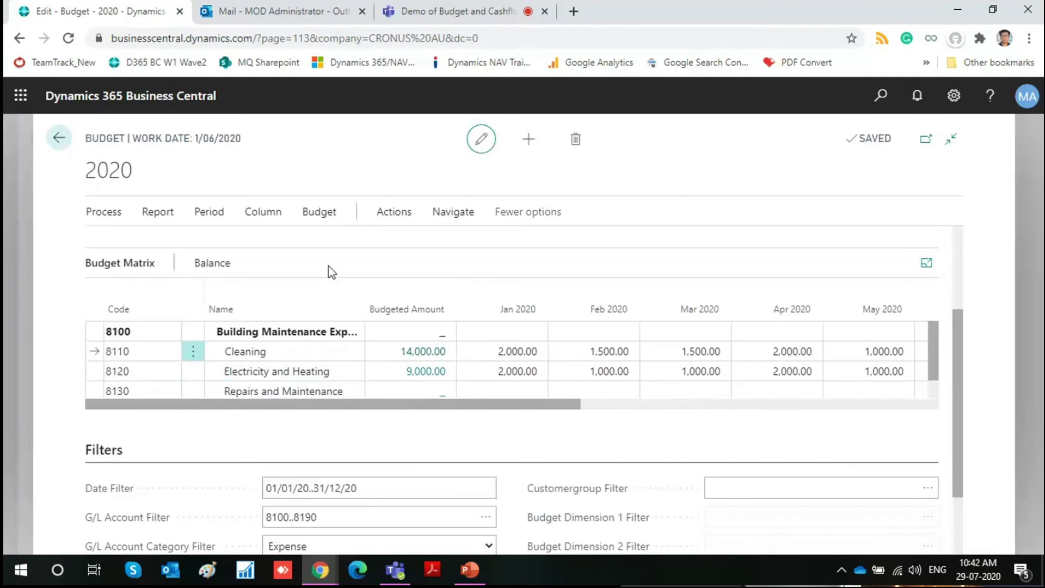
left_click(207, 213)
left_click(169, 214)
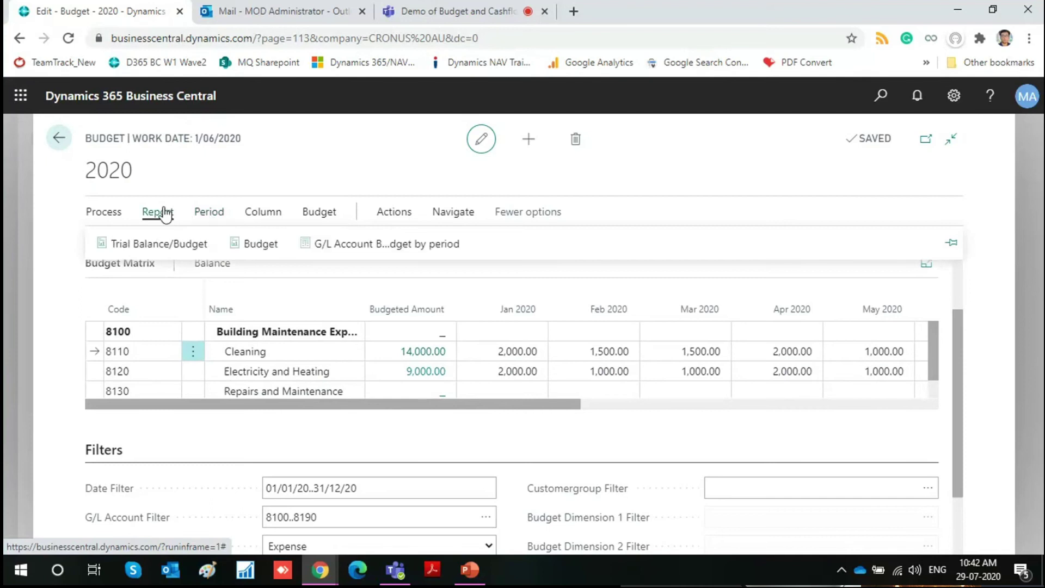
left_click(146, 250)
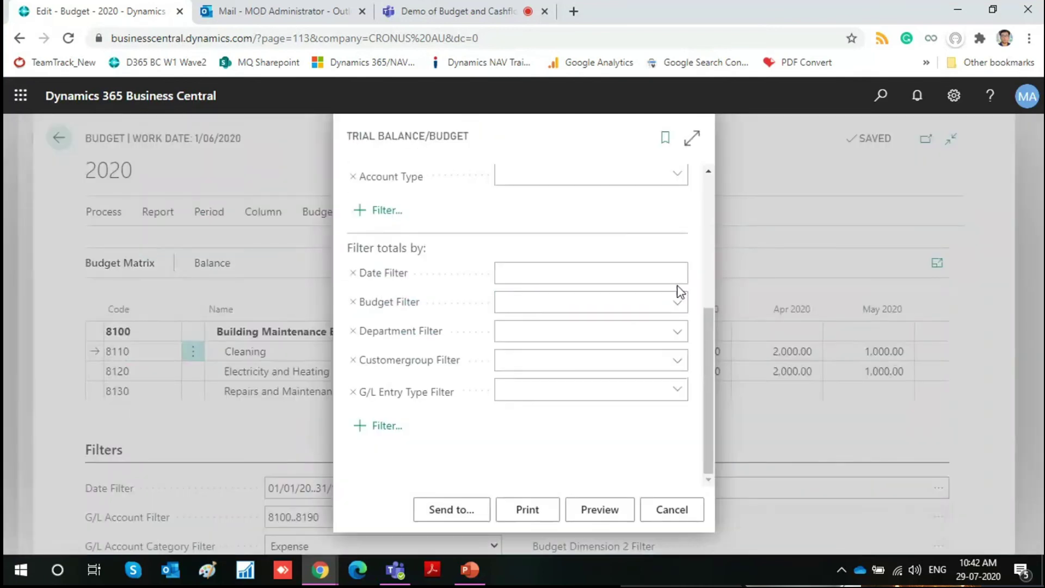
left_click(671, 520)
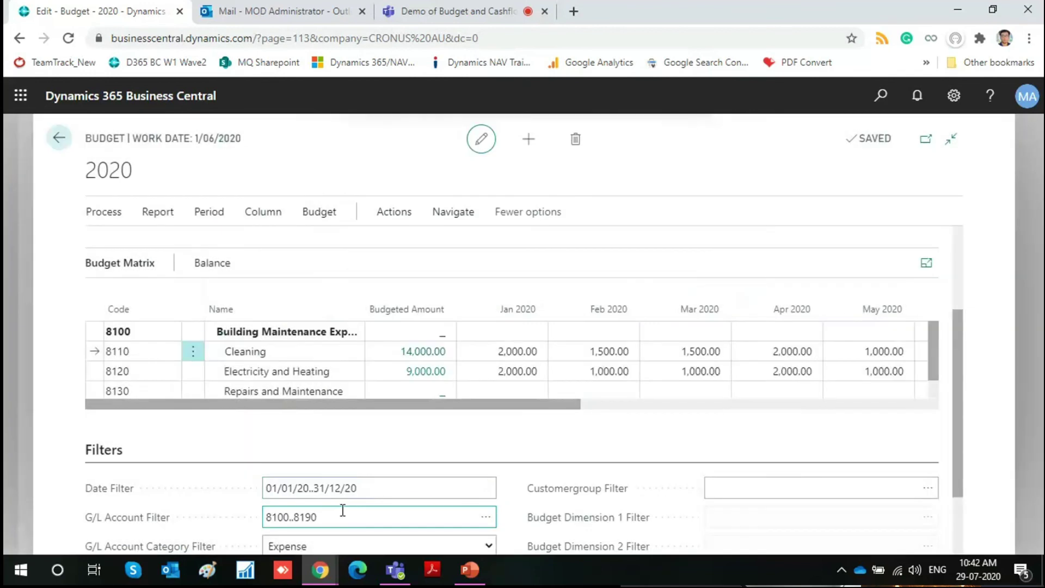
Step: Set up the Trial Balance/Budget report with the G/L account No. filter 8100..8190
left_click(158, 212)
left_click(140, 246)
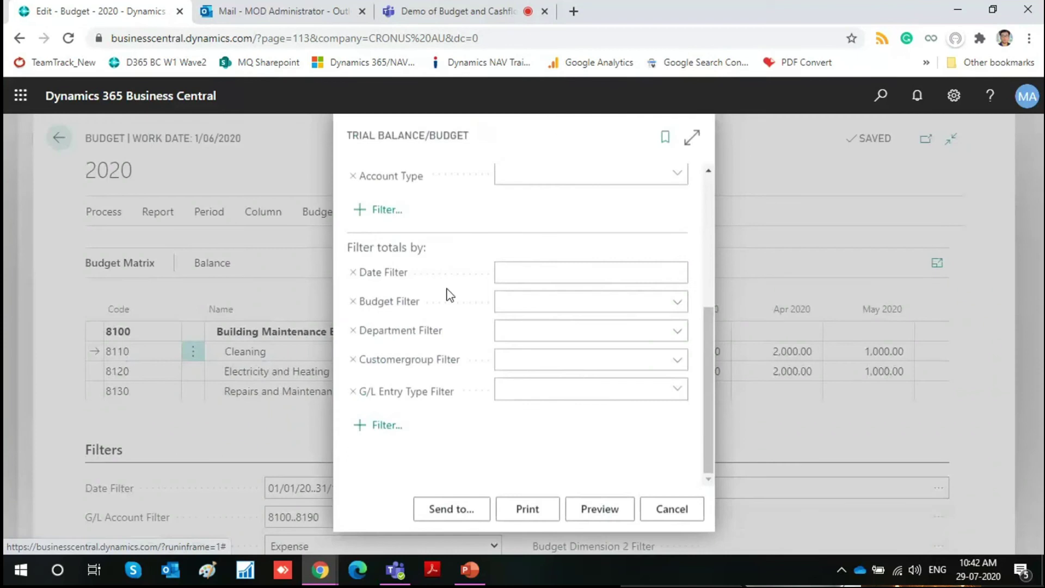
left_click(569, 403)
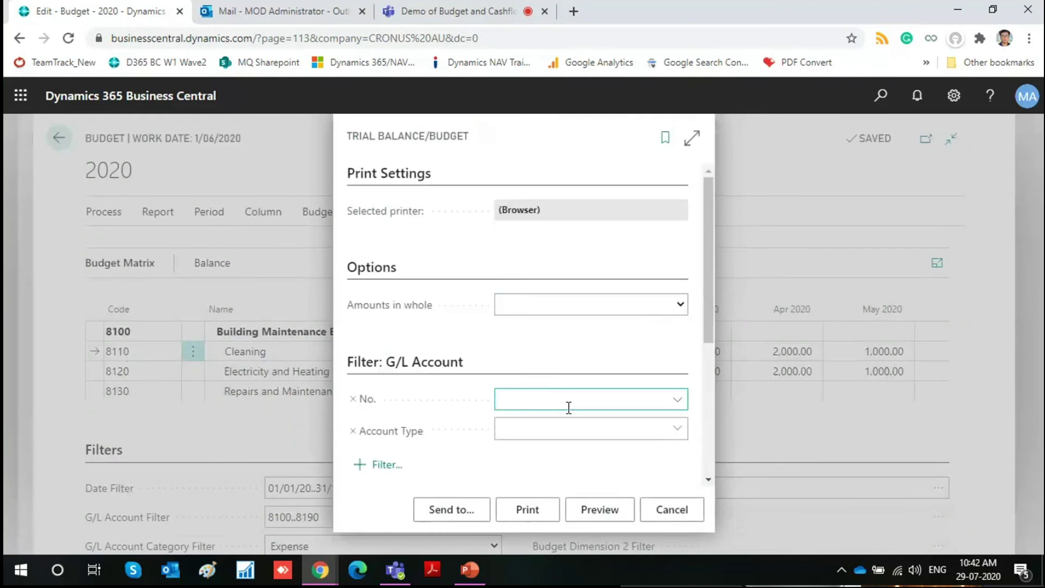
type("8100..8190")
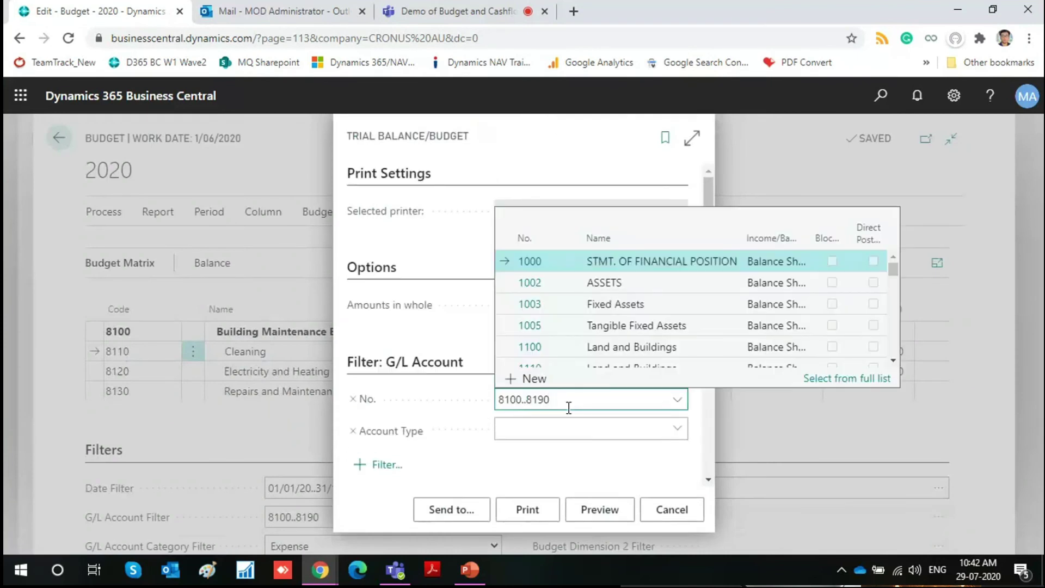
left_click(594, 427)
Step: Filter the Trial Balance/Budget report's totals by the dates 01012020..30062020 and preview the report
scroll(597, 418, "down", 2)
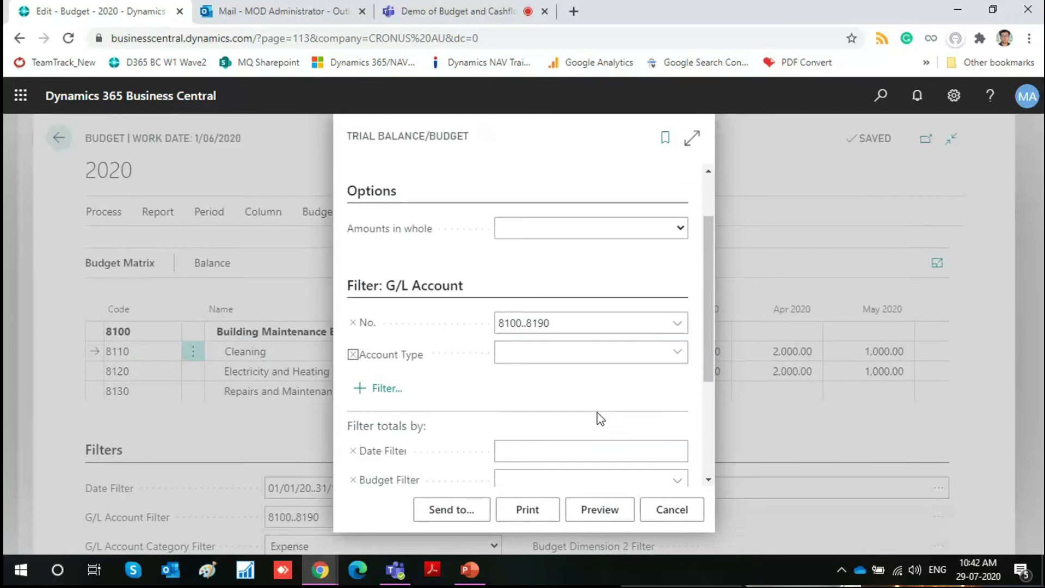
scroll(577, 361, "down", 2)
left_click(588, 372)
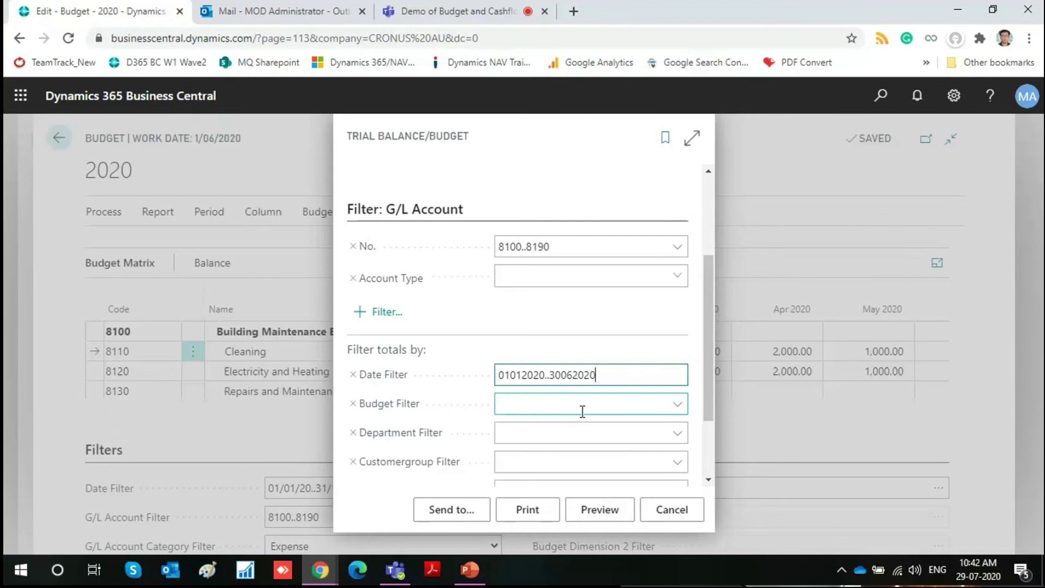
scroll(599, 479, "down", 2)
left_click(601, 510)
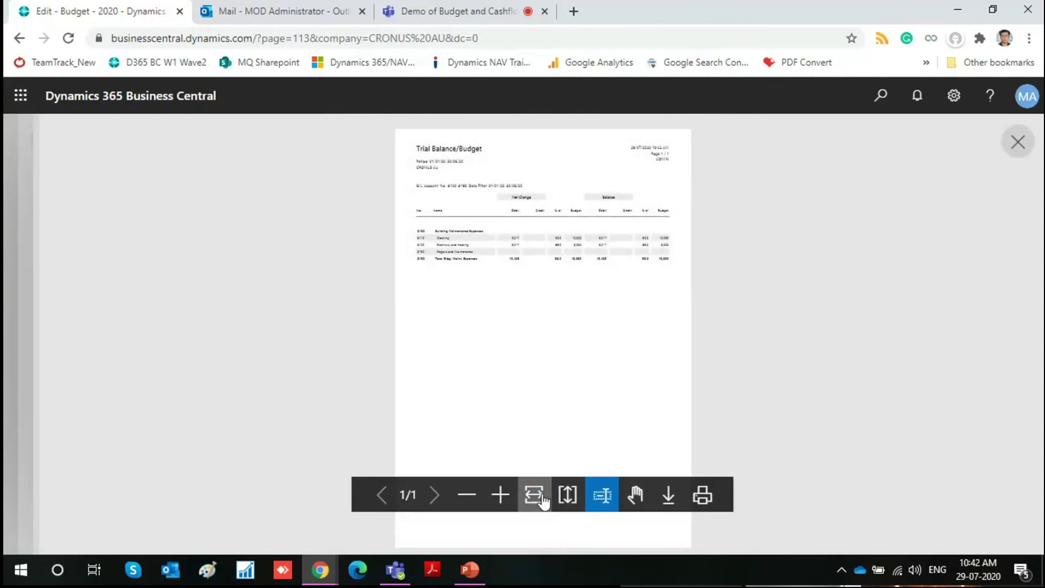
Step: Examine the previewed report at page width, checking its date filter, net change, balance and budget columns, and close the preview
left_click(543, 500)
scroll(513, 302, "down", 2)
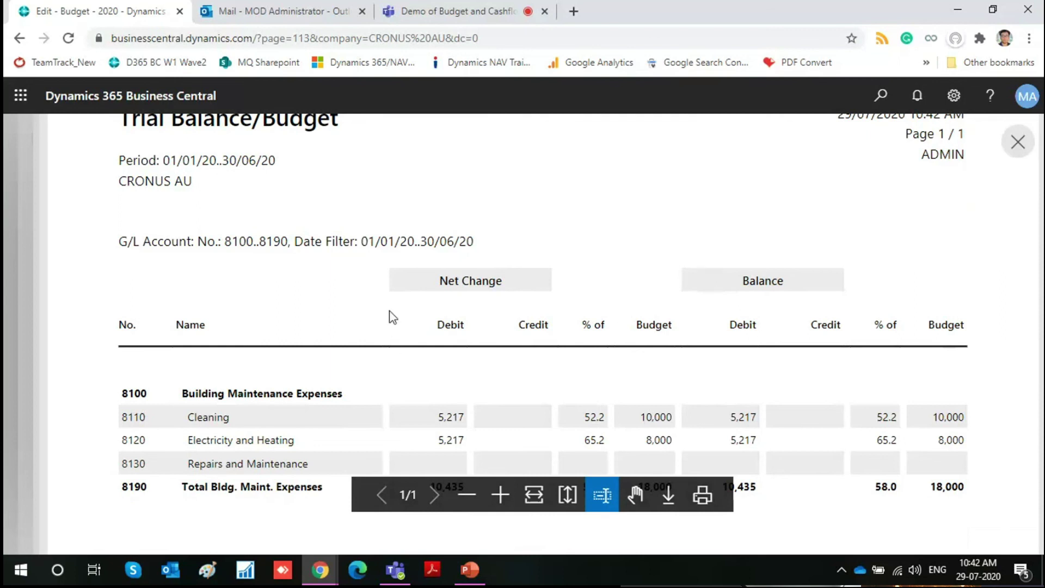
left_click_drag(370, 239, 414, 239)
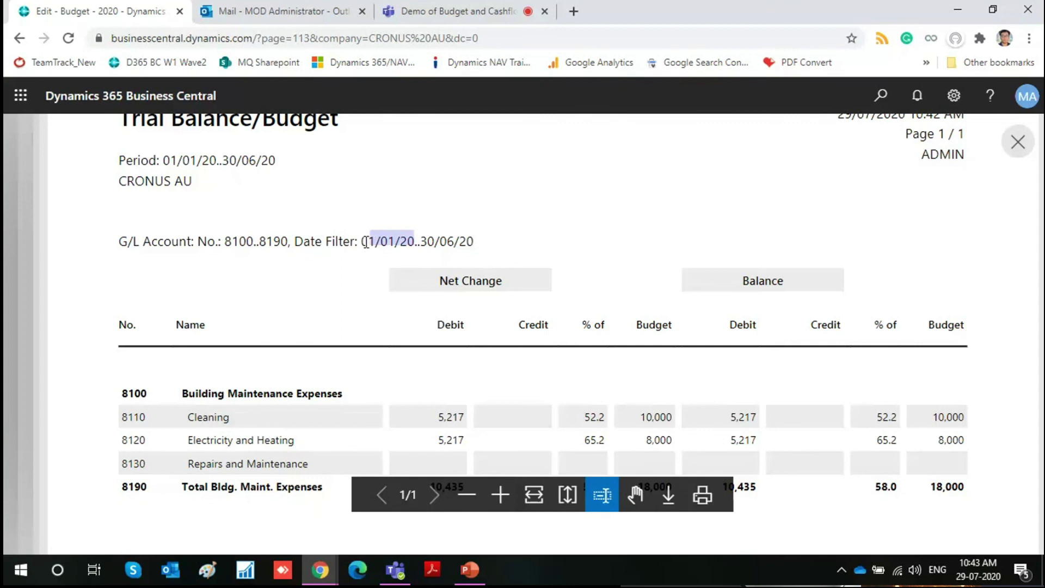
left_click_drag(365, 241, 477, 240)
key("ctrl+a")
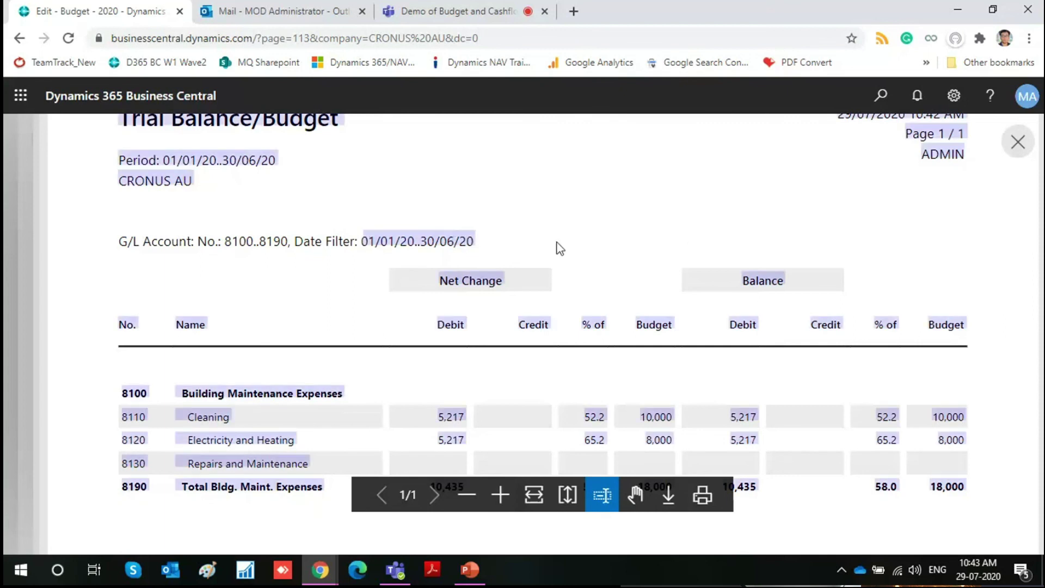
left_click(690, 244)
scroll(708, 327, "down", 2)
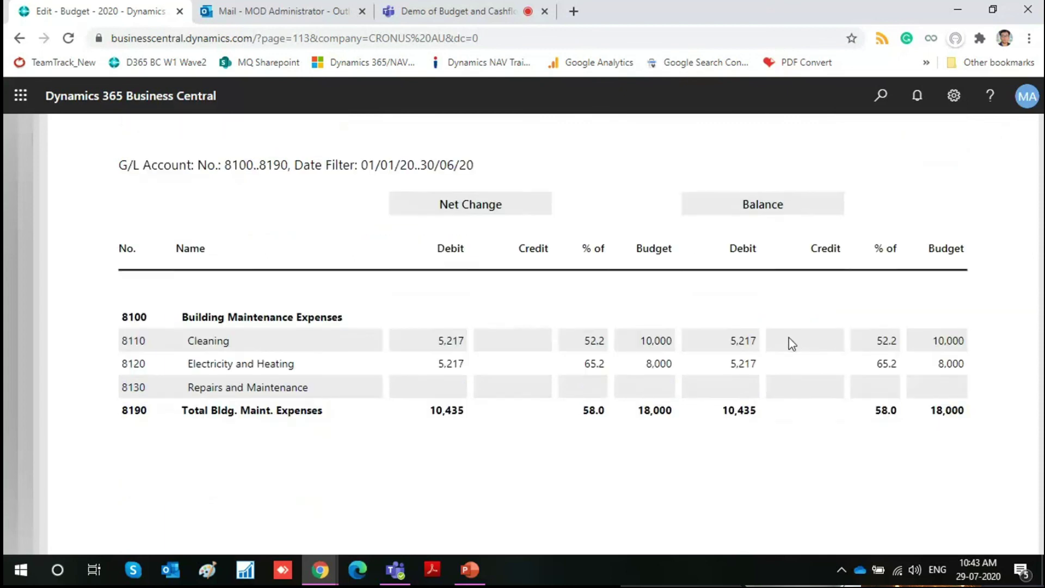
scroll(1011, 249, "up", 4)
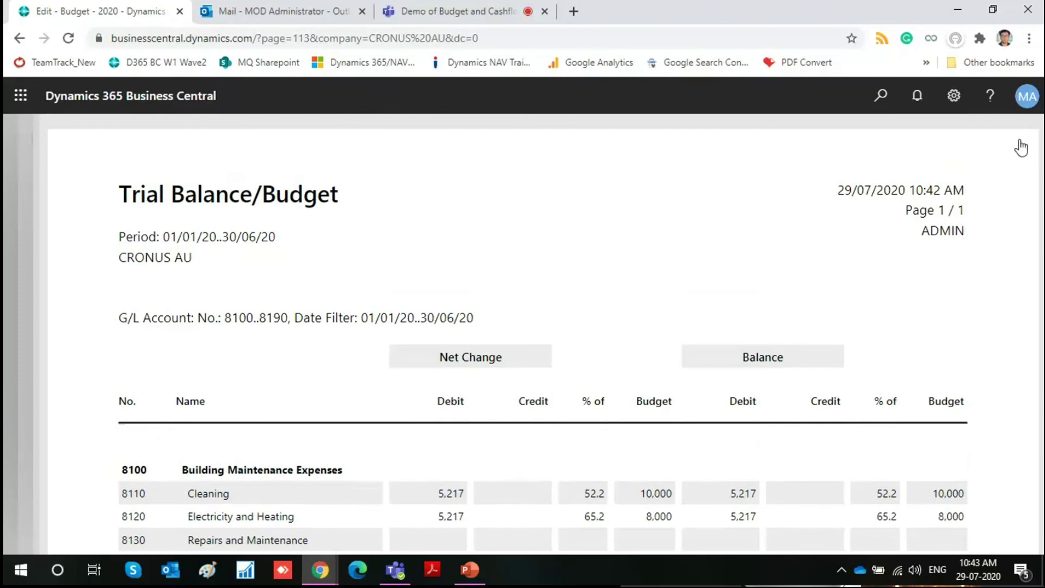
left_click(1020, 147)
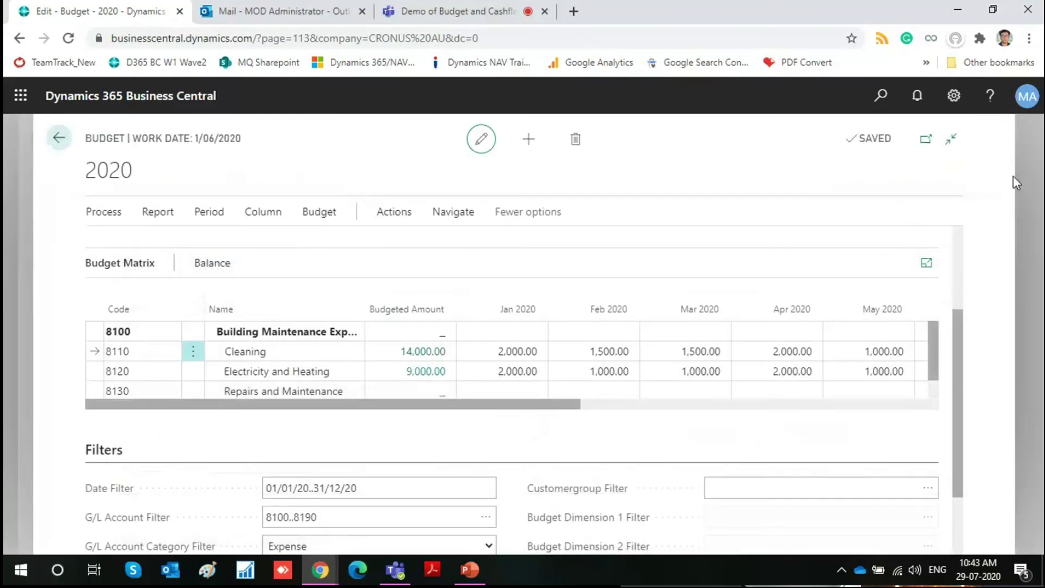
Step: Set up the Budget report for the 2020 budget with the G/L account No. filter 8100..8190
left_click(157, 212)
left_click(259, 252)
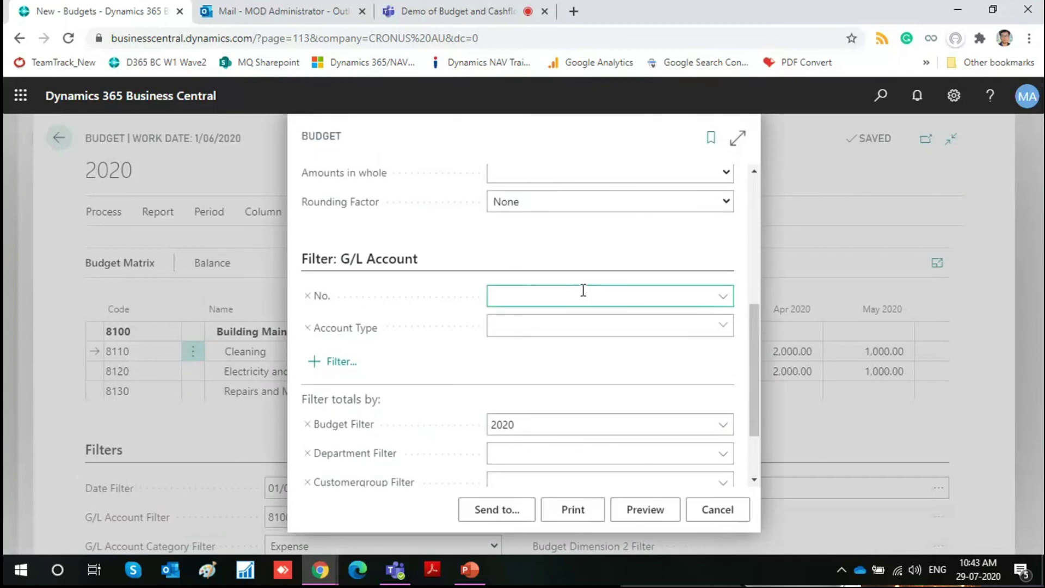
left_click(577, 290)
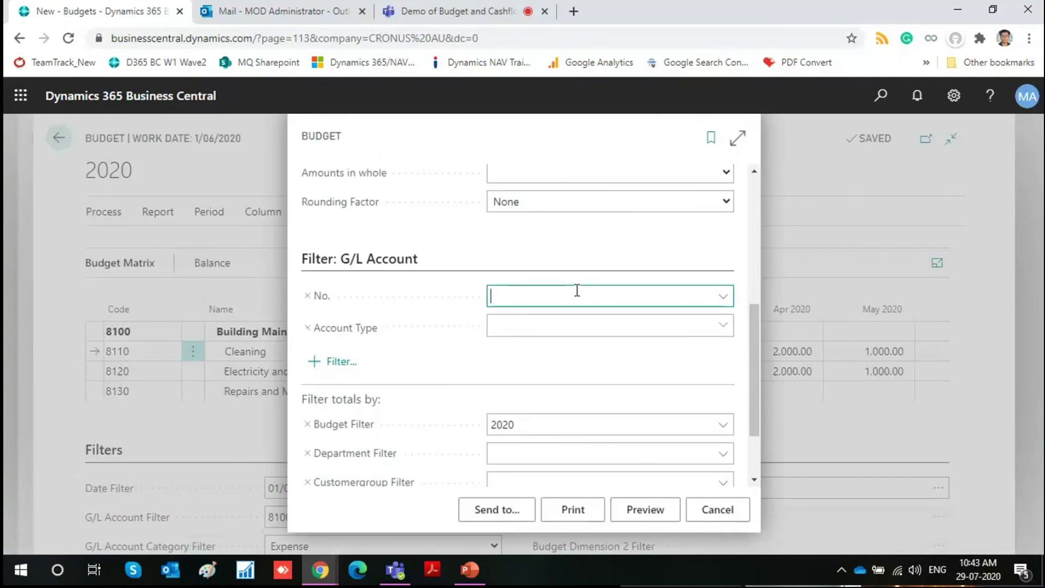
type("8100..8190")
key("Tab")
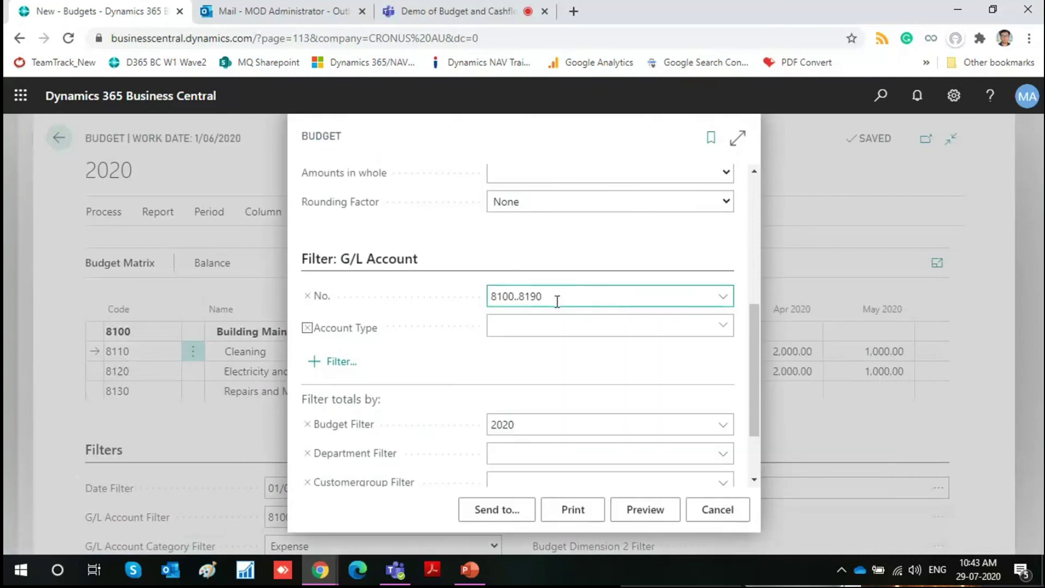
Step: Check the Budget report's starting date, period length and rounding options, and preview the report
scroll(564, 399, "up", 1)
scroll(564, 399, "up", 3)
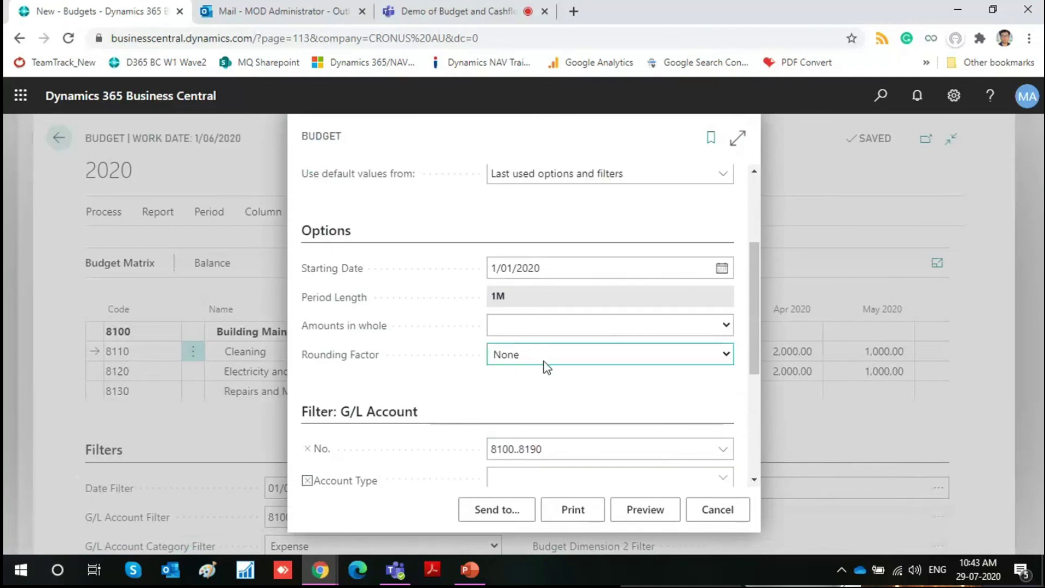
scroll(580, 354, "up", 2)
scroll(585, 366, "down", 2)
scroll(588, 380, "down", 3)
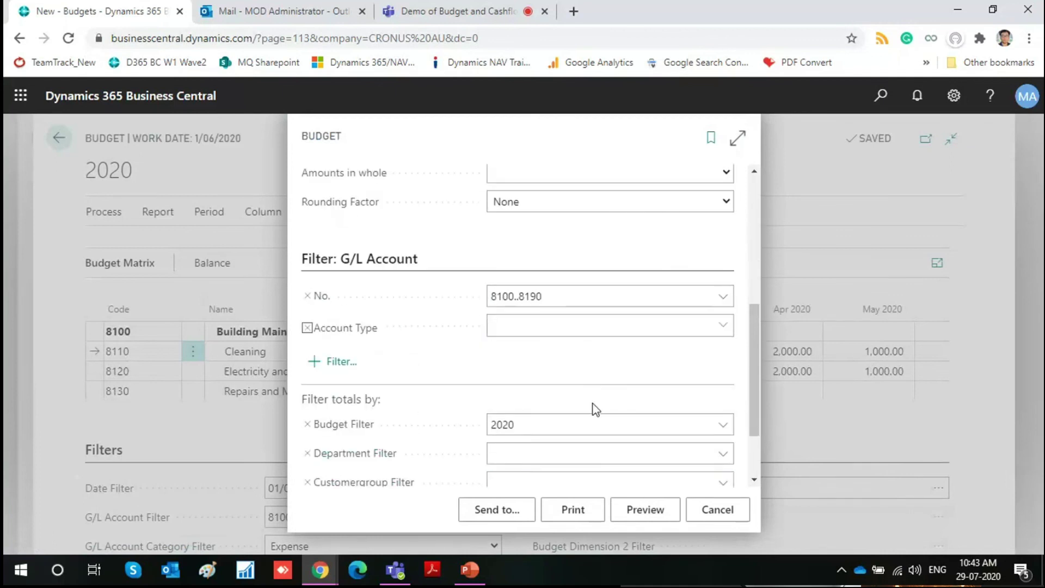
left_click(646, 512)
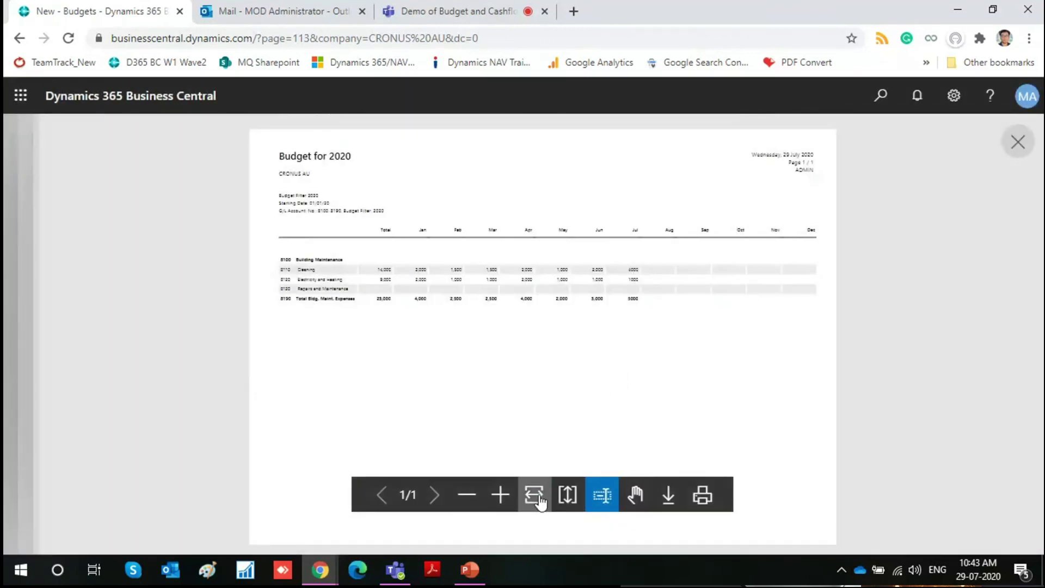
Step: Examine the previewed Budget report's monthly amounts and totals at page width and closer up, and close the preview
left_click(535, 496)
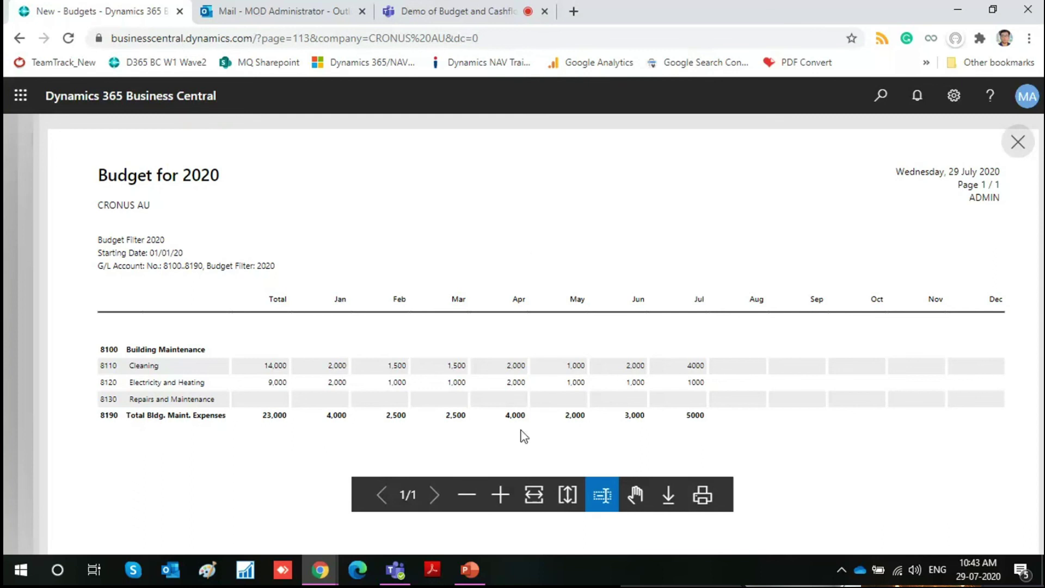
left_click(500, 495)
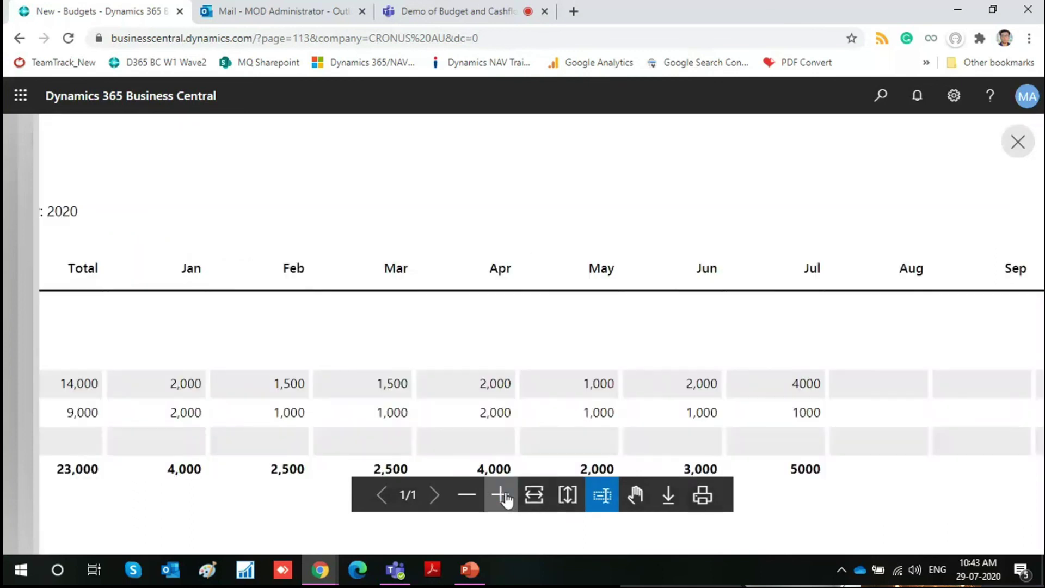
left_click(467, 498)
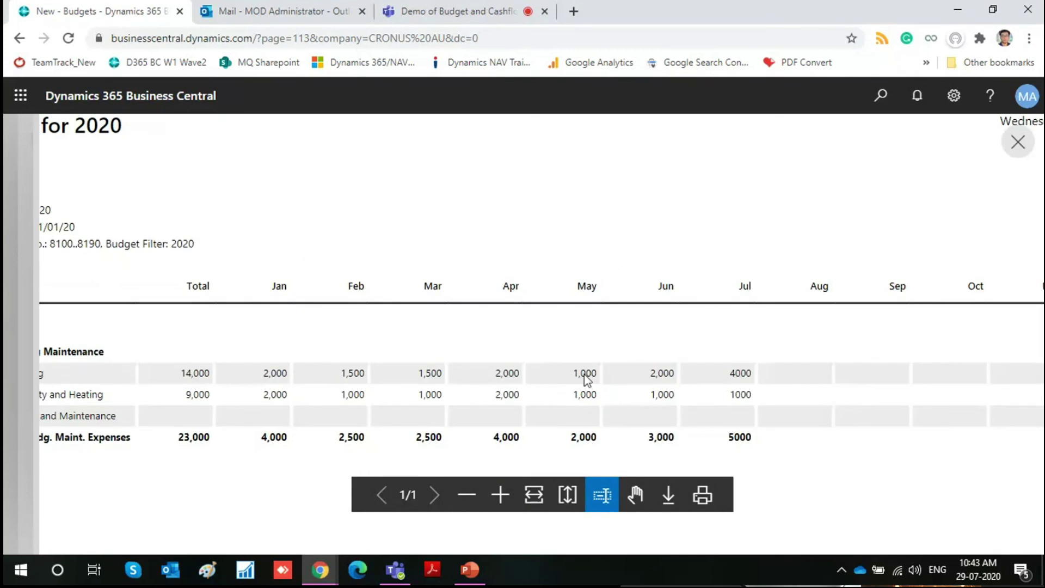
left_click(467, 498)
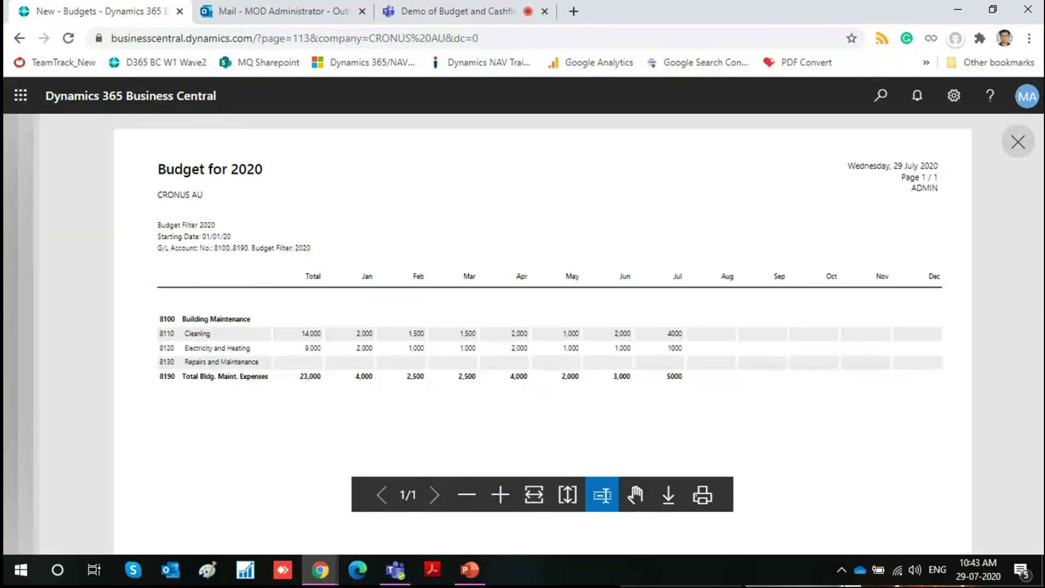
left_click(1017, 152)
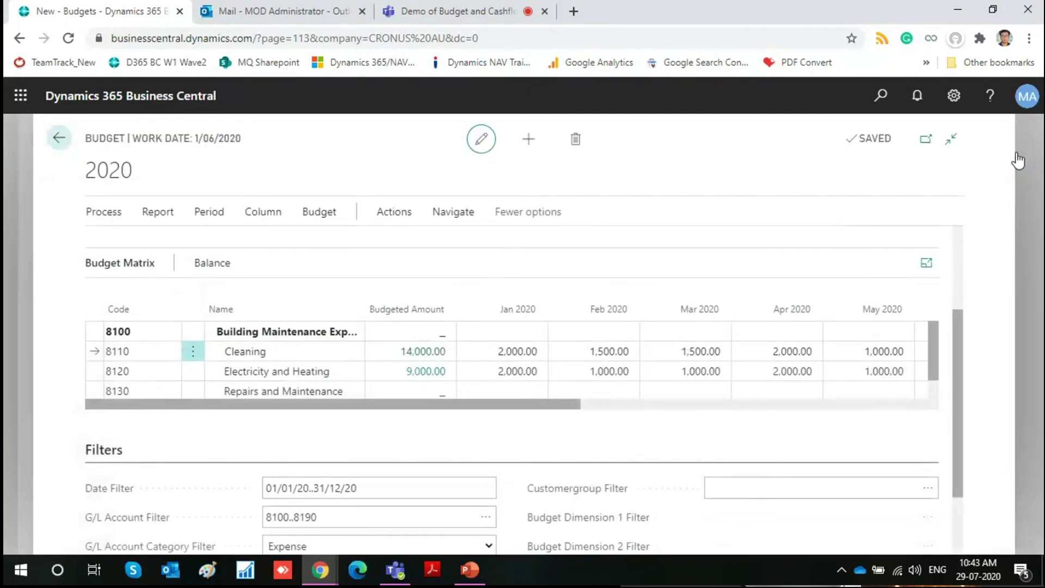
Step: Return from the 2020 budget to the home page and search the application for budget
left_click(57, 142)
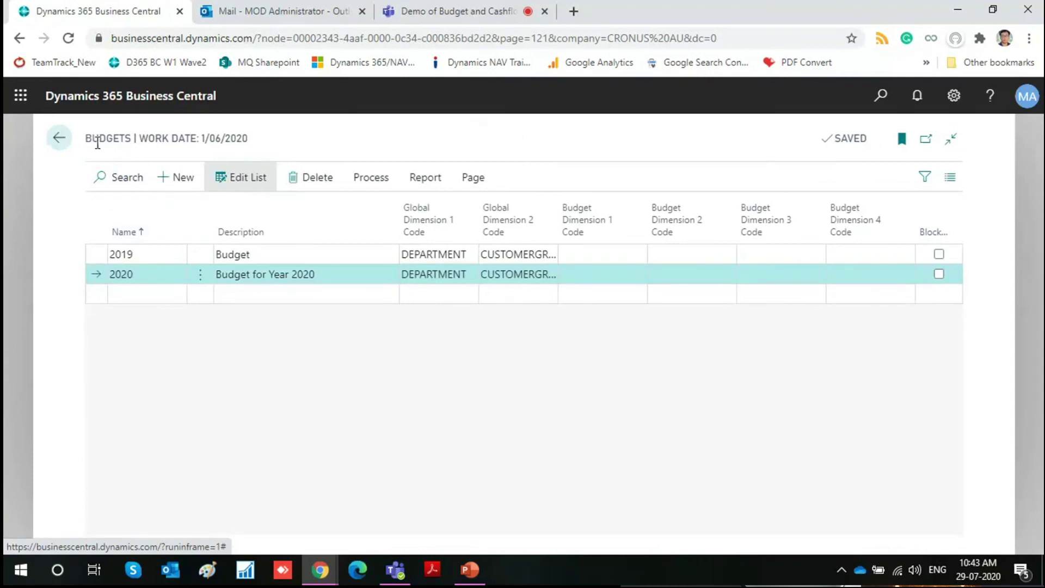
left_click(57, 143)
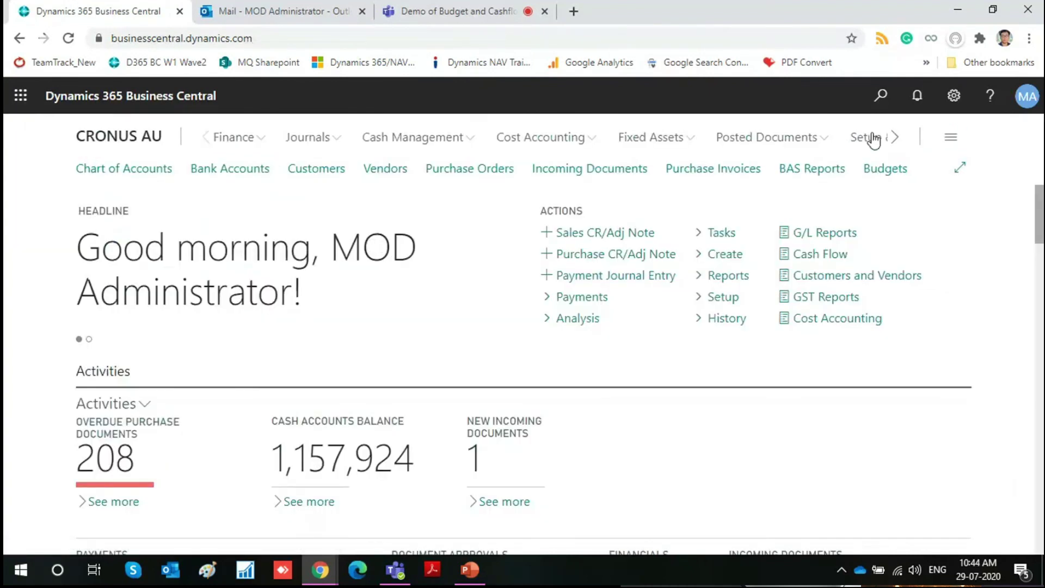
left_click(881, 98)
type("udget")
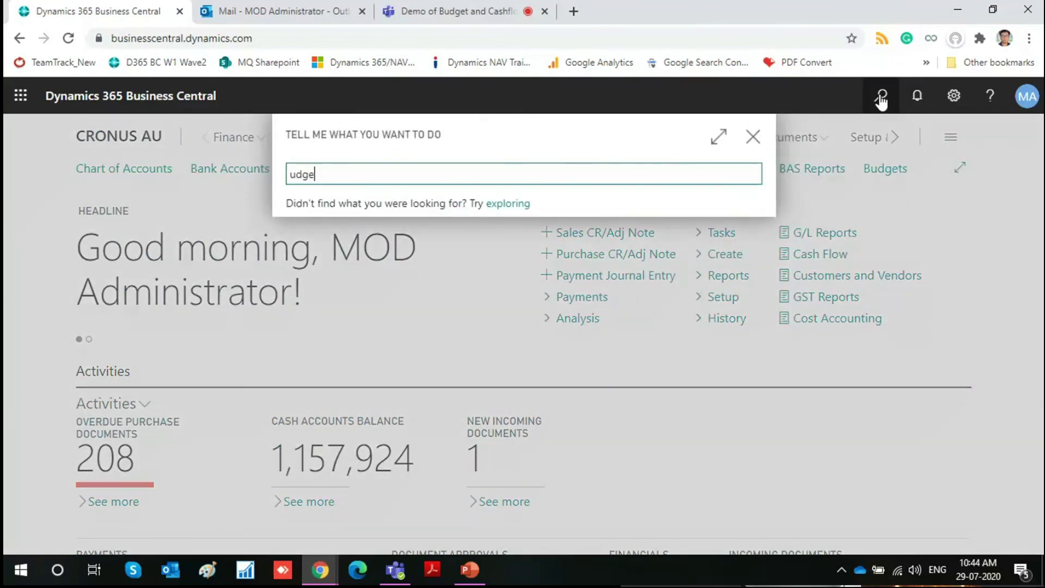
key("BackSpace")
key("BackSpace")
key("BackSpace")
key("BackSpace")
key("BackSpace")
type("budget")
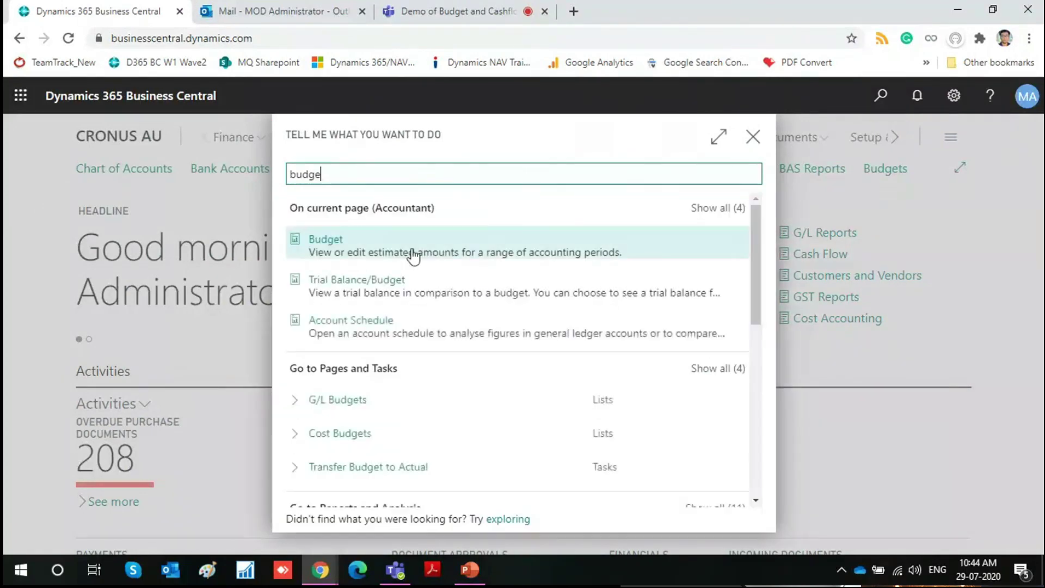